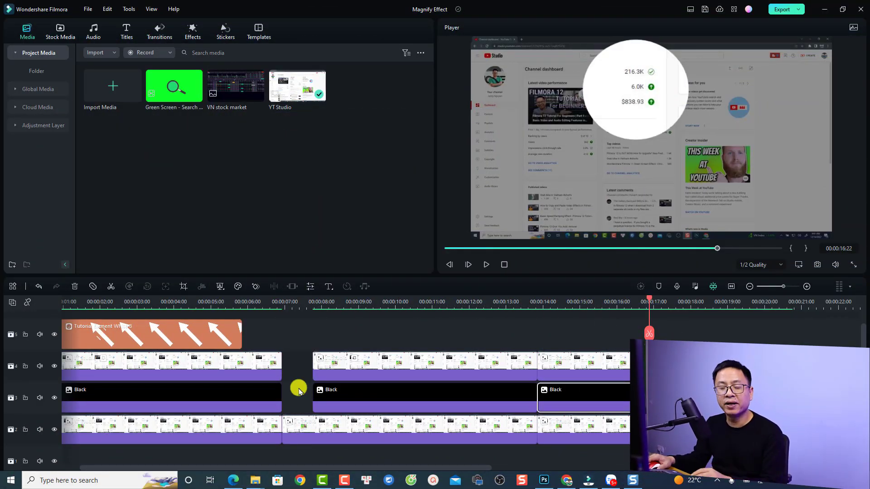
Preview the three finished magnify examples on the timeline: the arrow highlight, the enlarged Creator Insider card and the circular magnifier
left_click(124, 305)
mouse_move(123, 301)
left_mouse_down()
mouse_move(62, 301)
mouse_move(140, 305)
left_mouse_up()
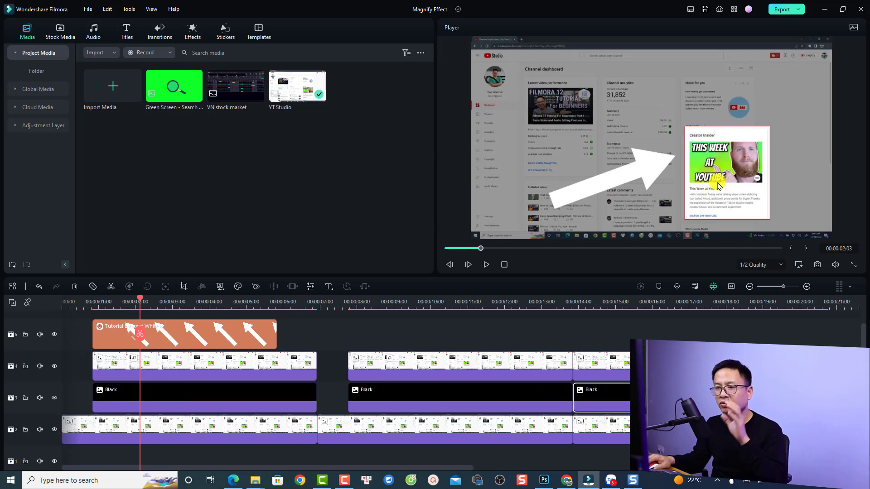
left_click(329, 307)
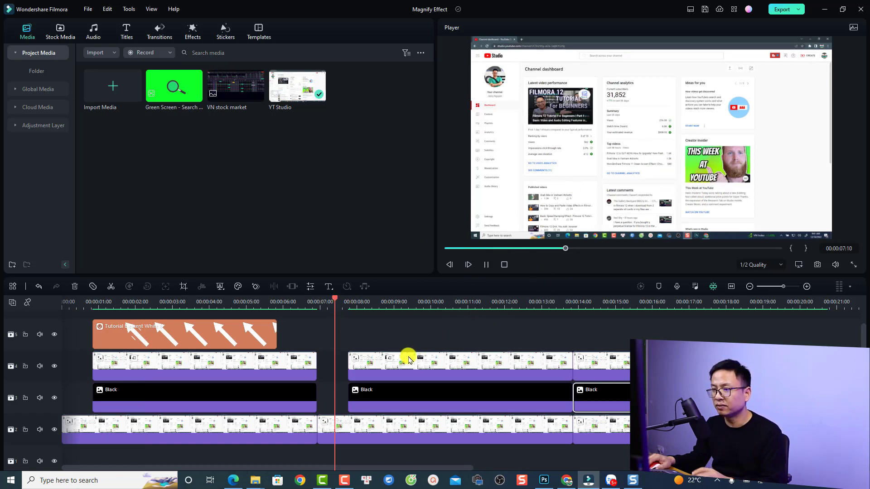
key("space")
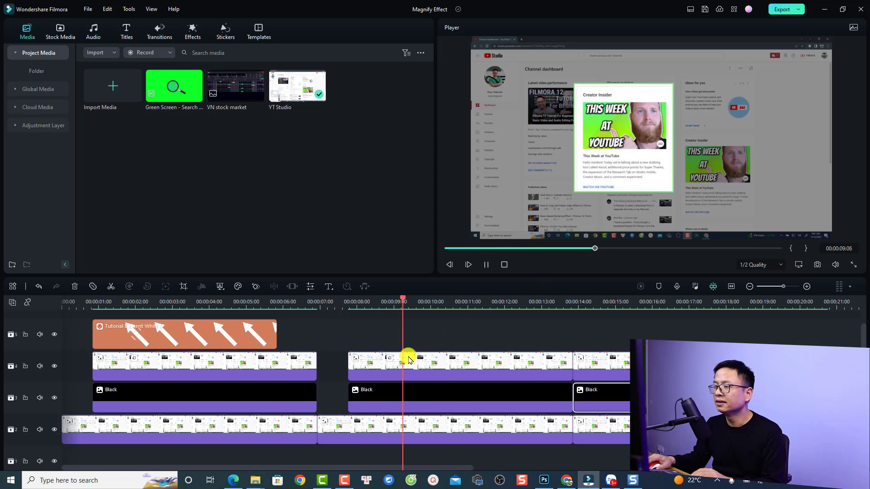
key("space")
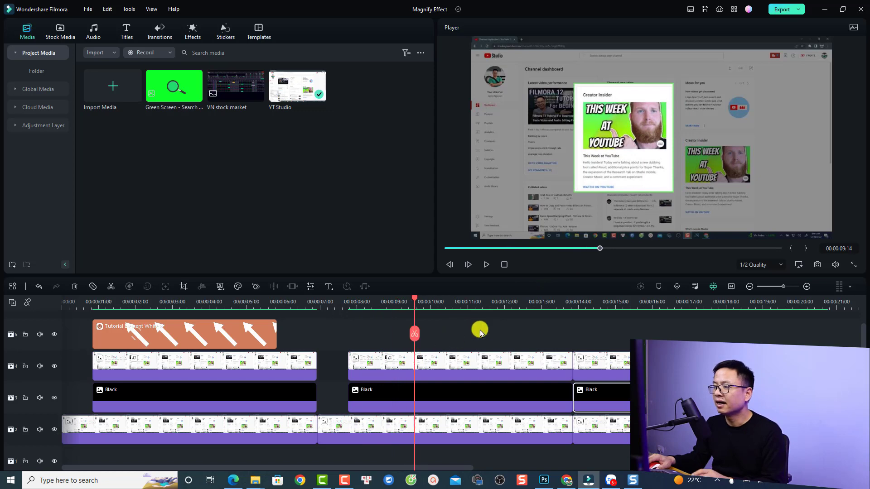
left_click(538, 306)
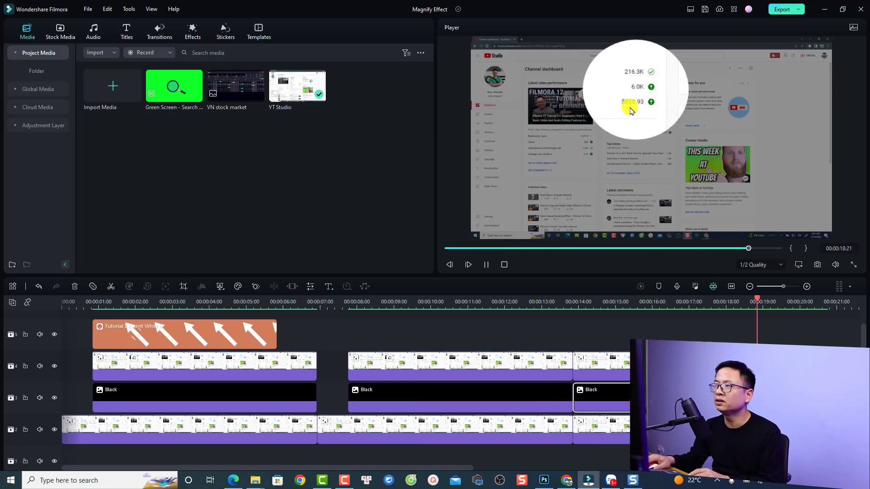
key("space")
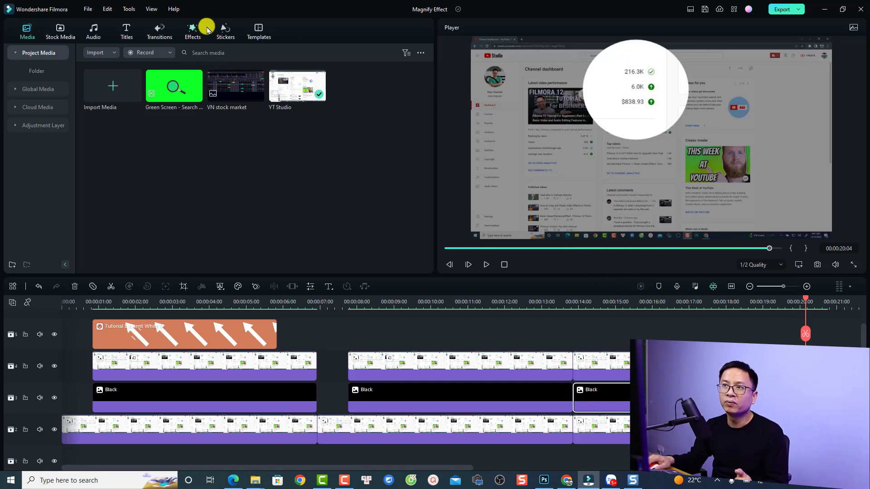
Search the video effects for "mag"
left_click(192, 30)
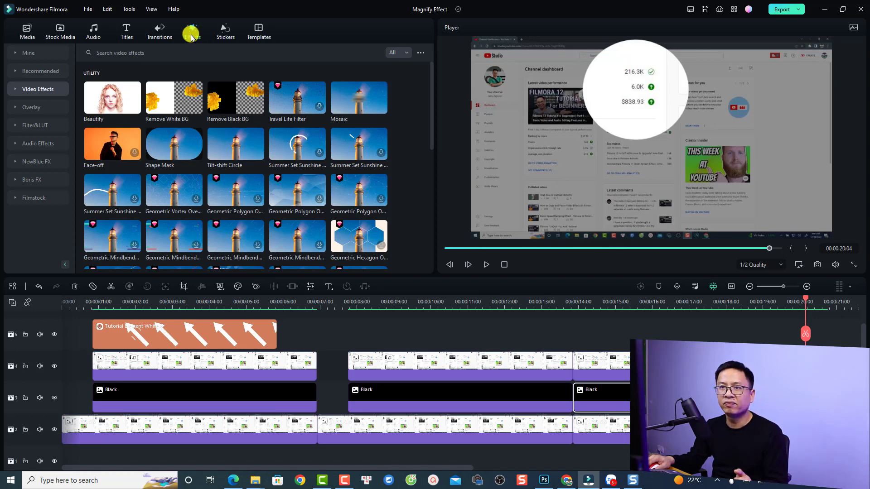
left_click(130, 54)
type("mag")
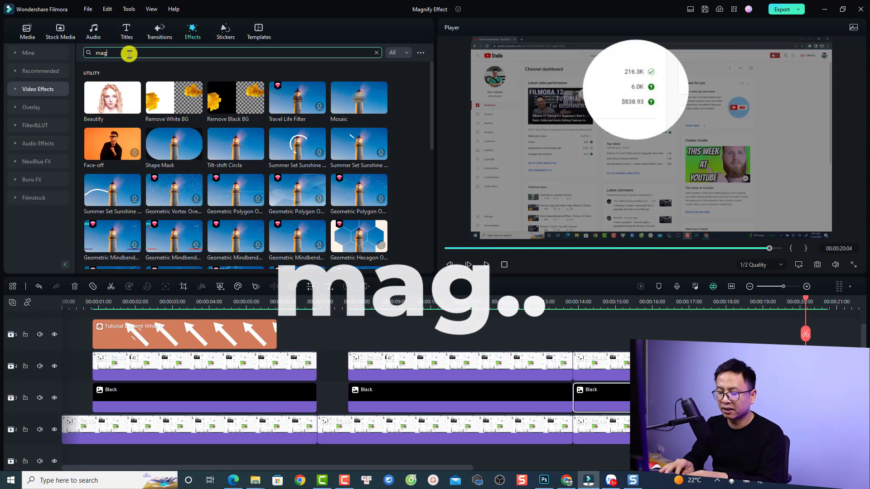
key("Return")
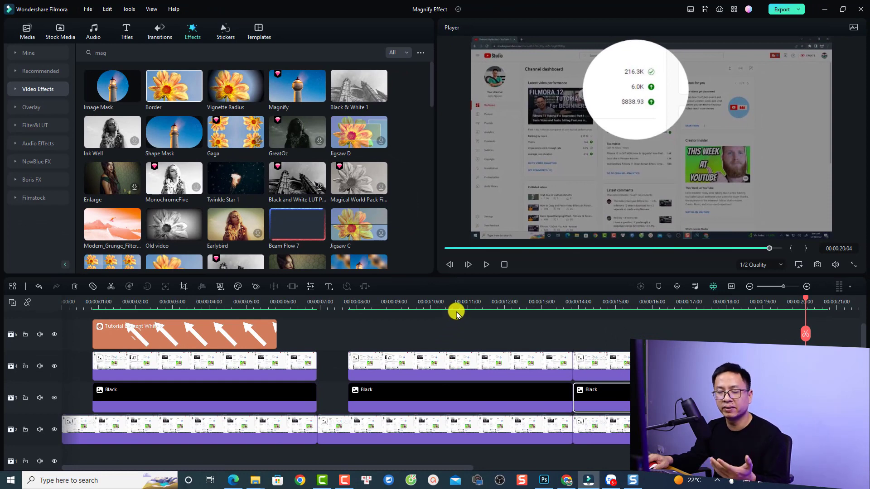
Delete all clips from the timeline
left_click(442, 307)
key("ctrl+a")
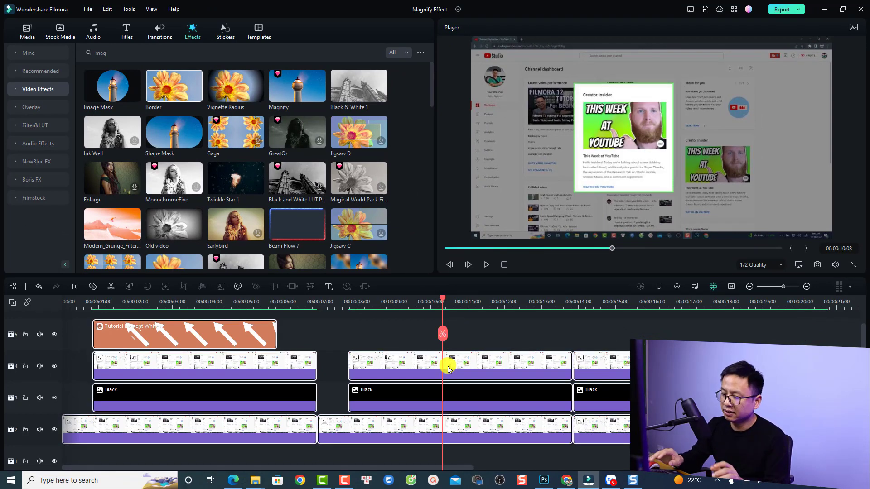
key("Delete")
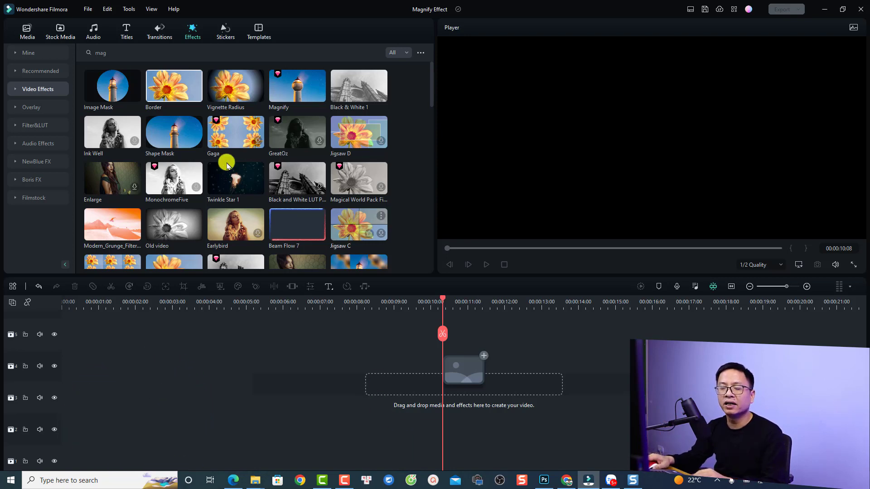
Place the YT Studio image from the project media at the start of video track 3 and play it briefly
left_click(27, 28)
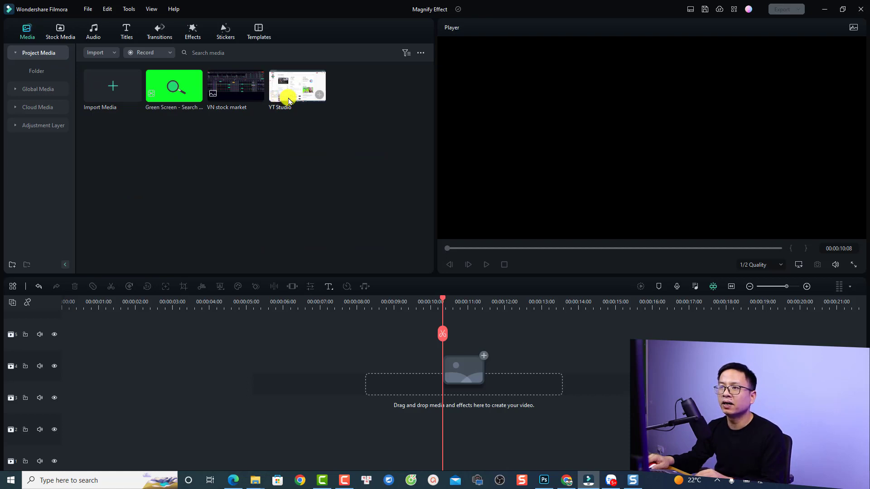
left_click_drag(291, 93, 57, 409)
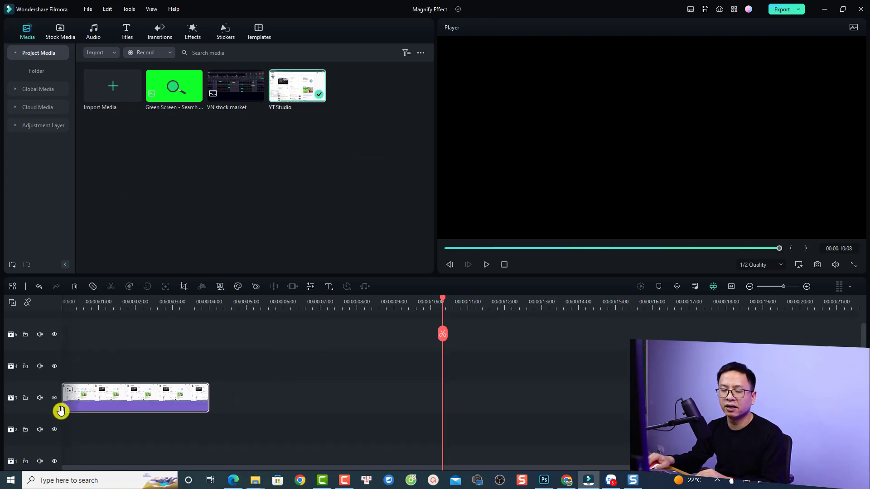
left_click_drag(126, 306, 61, 297)
key("space")
key("space")
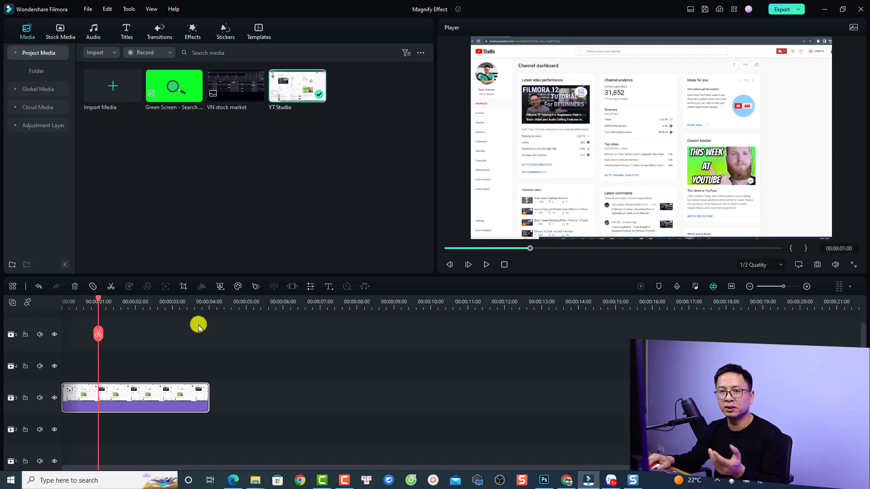
Apply Crop to Fit to the YT Studio clip and play it from the beginning
right_click(130, 398)
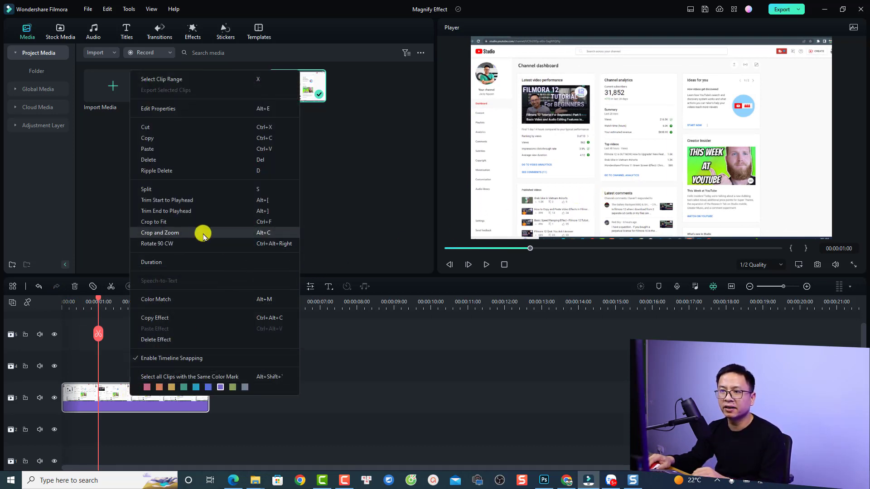
left_click(171, 222)
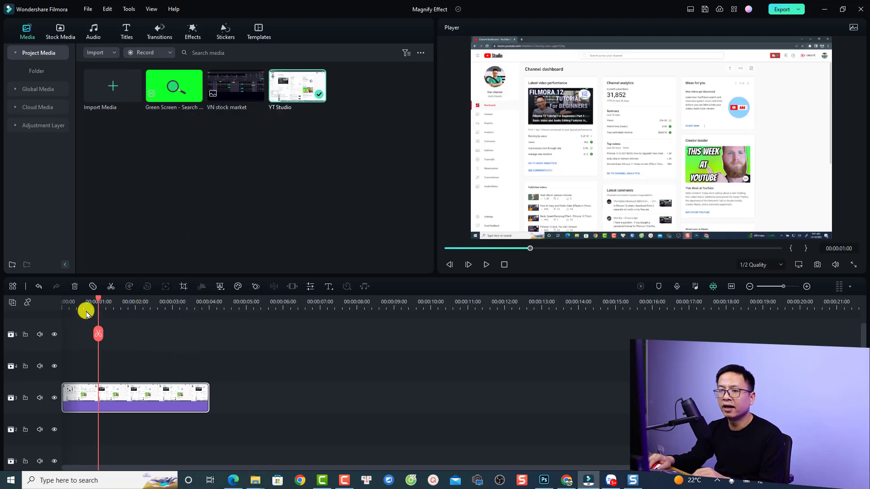
left_click(63, 303)
key("space")
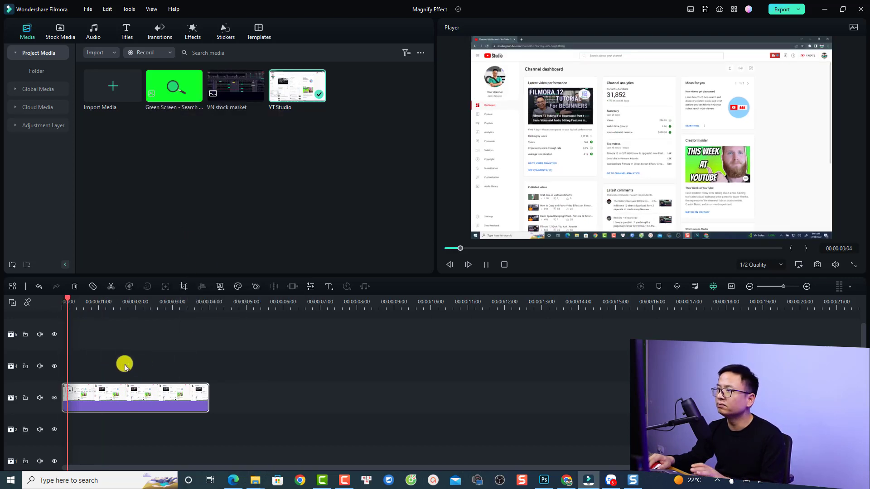
key("space")
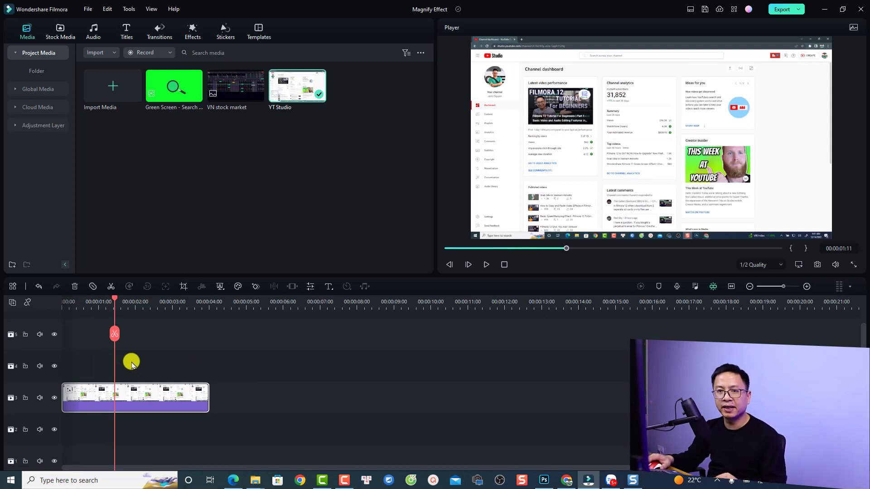
Copy the YT Studio clip onto video track 4 and align the duplicate with the start of the timeline
right_click(114, 398)
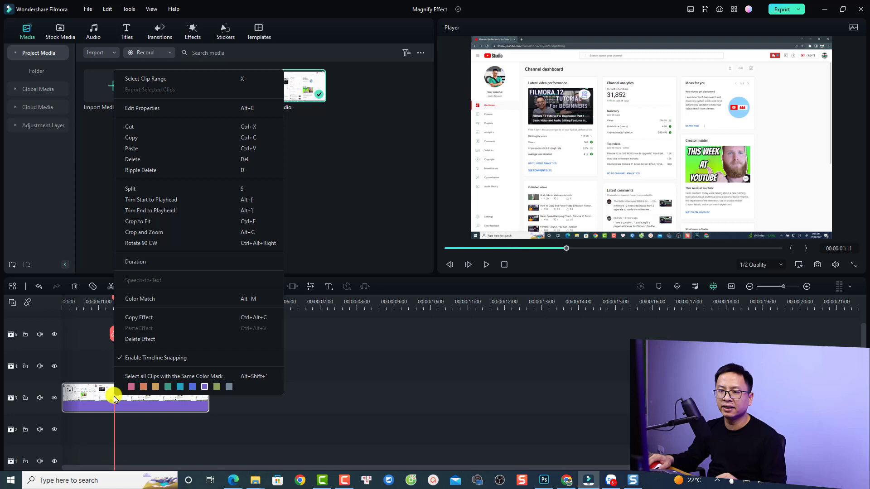
left_click(150, 138)
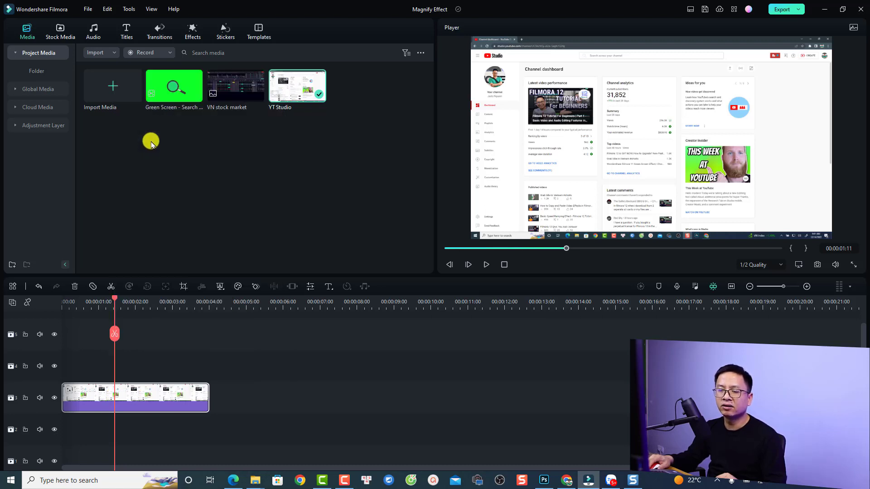
left_click(44, 375)
key("ctrl+v")
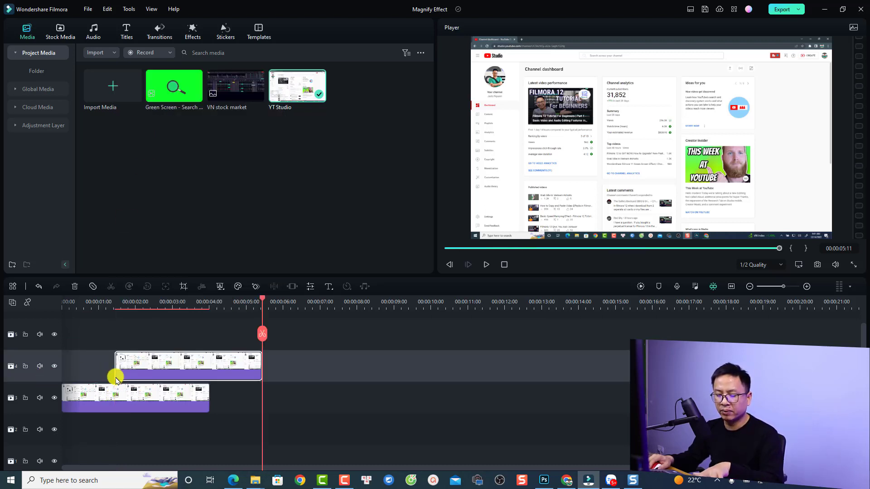
key("ctrl+z")
left_click_drag(195, 366, 129, 365)
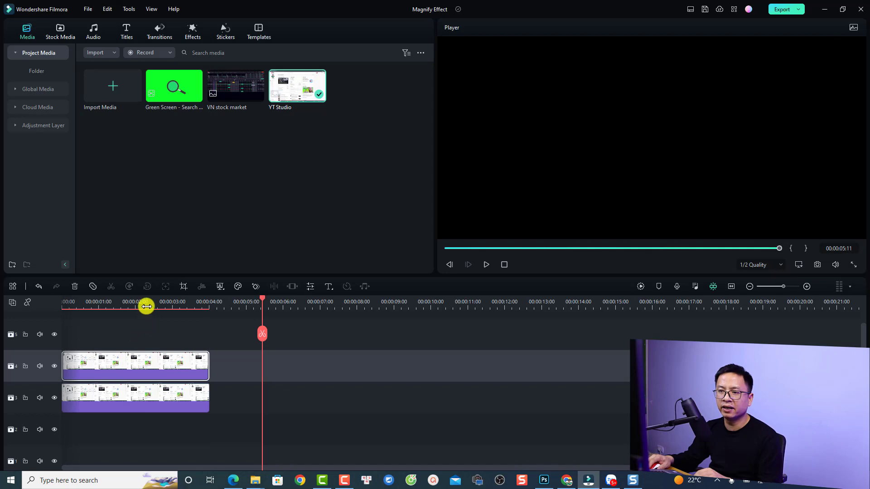
Crop the track 4 clip with a custom ratio to the Creator Insider card, about 401 x 410, and apply the crop
left_click(146, 307)
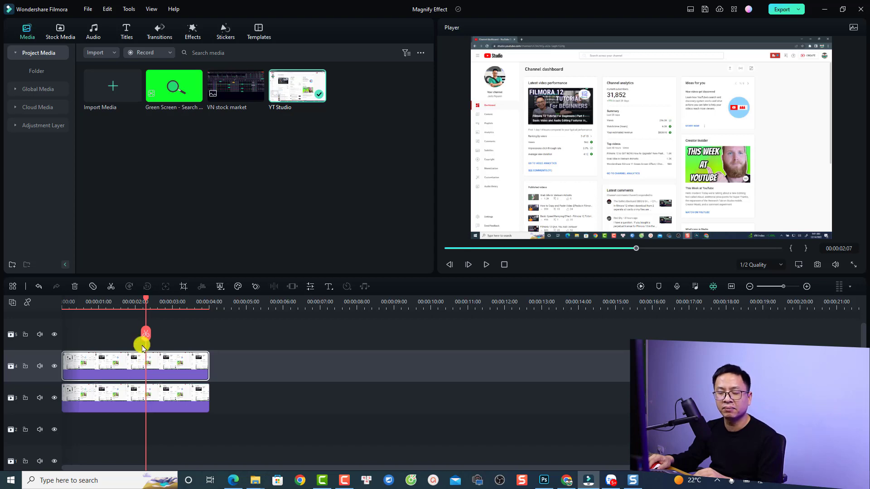
left_click(183, 286)
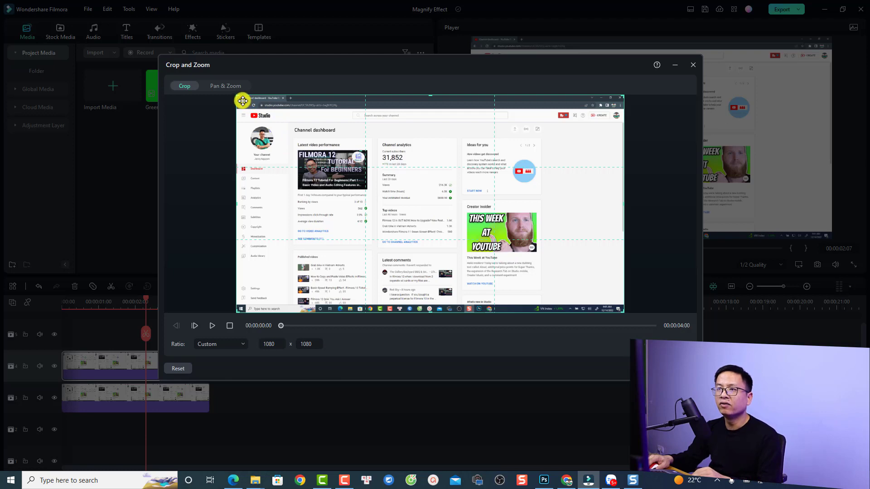
left_click(227, 344)
left_click(208, 462)
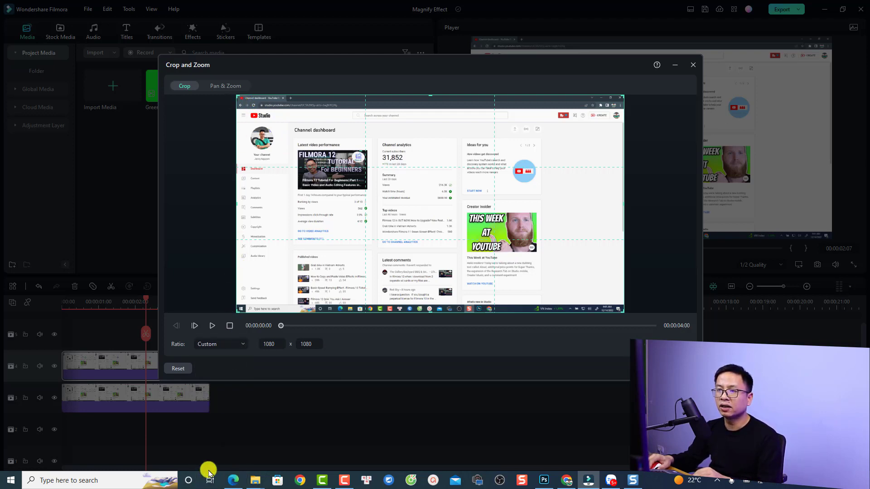
left_click_drag(240, 96, 458, 205)
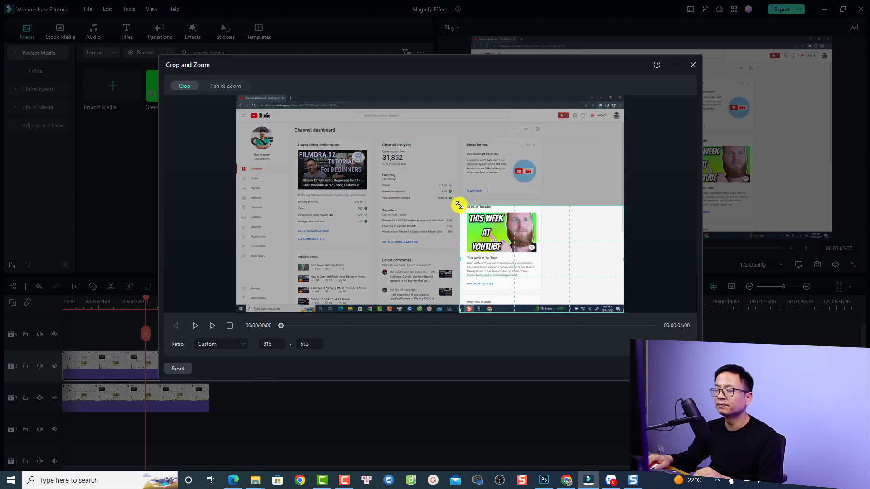
left_click_drag(623, 311, 539, 287)
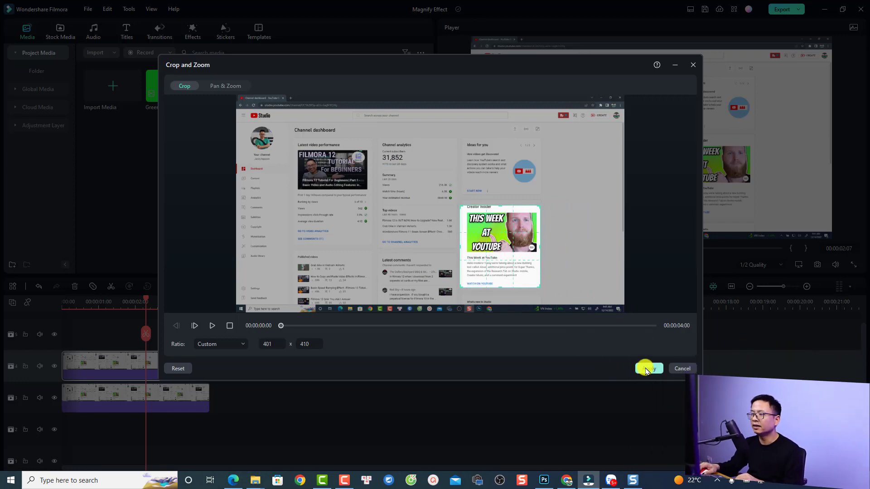
left_click(647, 370)
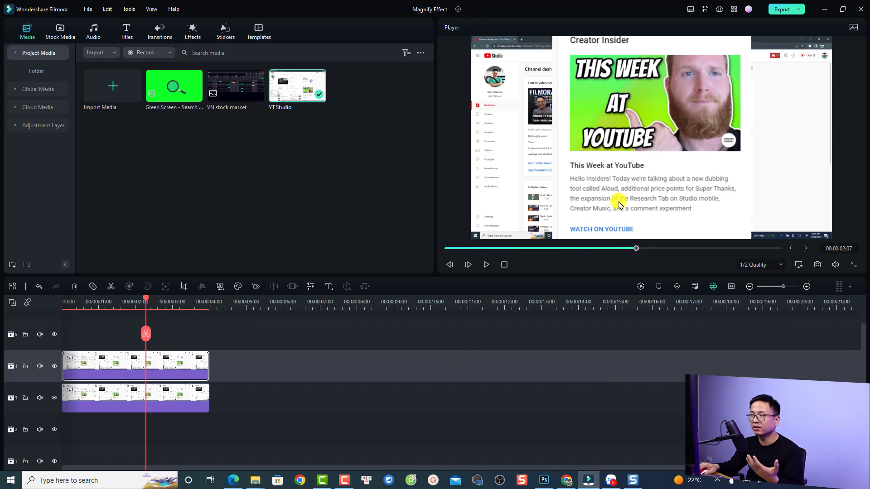
Shrink the cropped Creator Insider card in the preview to about half its size and move it so it partly overlaps the original card
left_click_drag(749, 37, 653, 150)
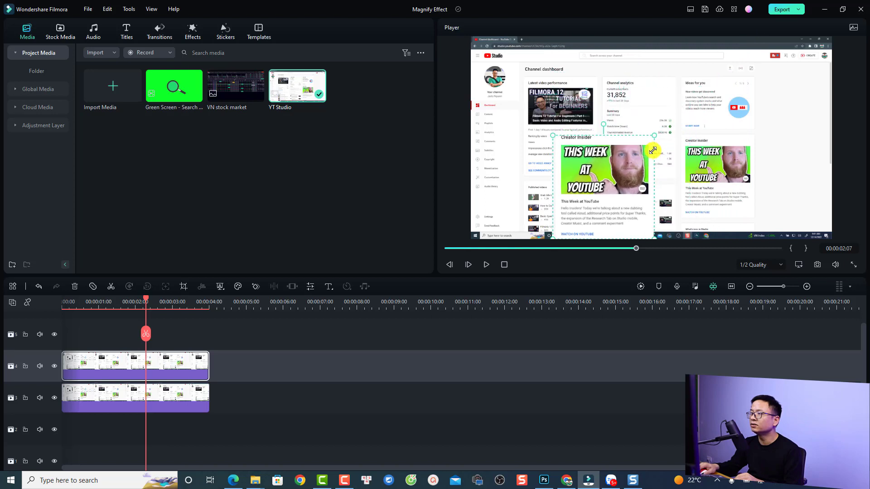
left_click_drag(607, 189, 685, 168)
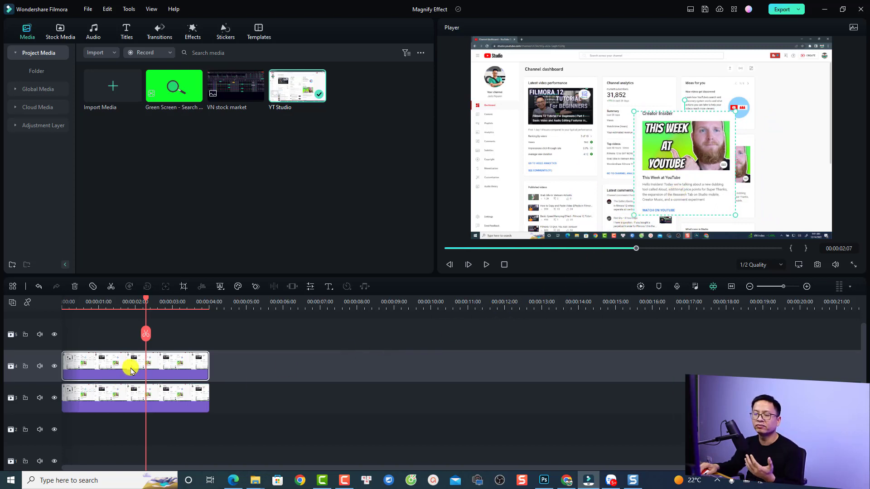
Find the Border effect by searching for "border" and apply it to the cropped clip on track 4
left_click(188, 30)
left_click(175, 56)
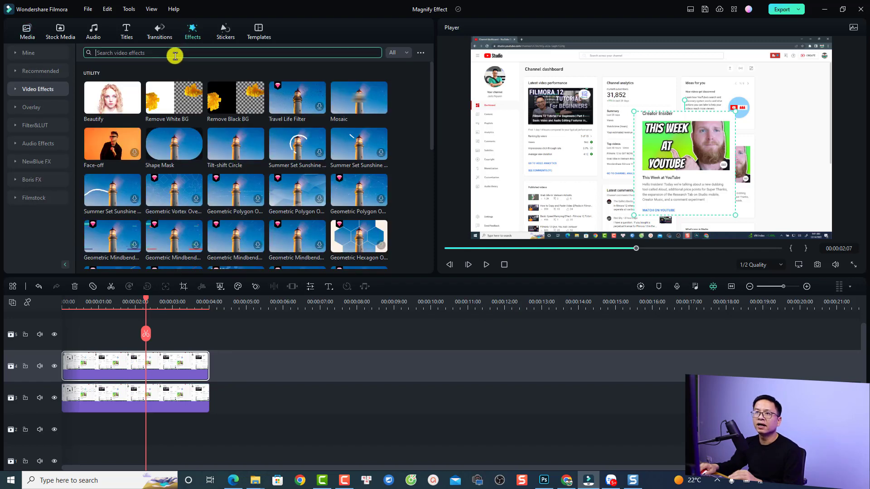
type("border")
key("Return")
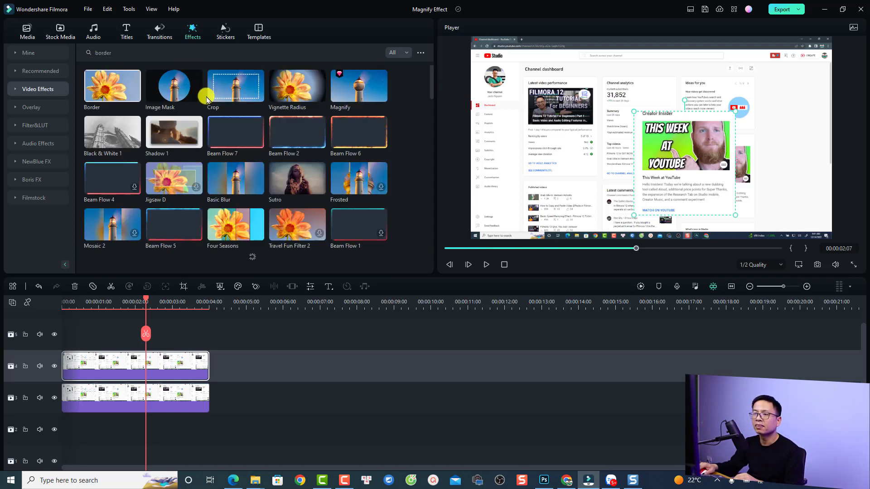
mouse_move(104, 96)
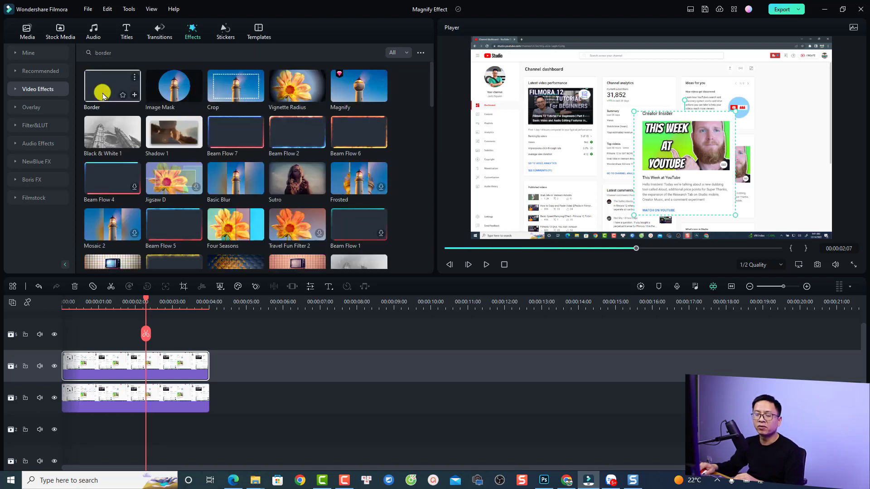
left_click_drag(103, 96, 113, 362)
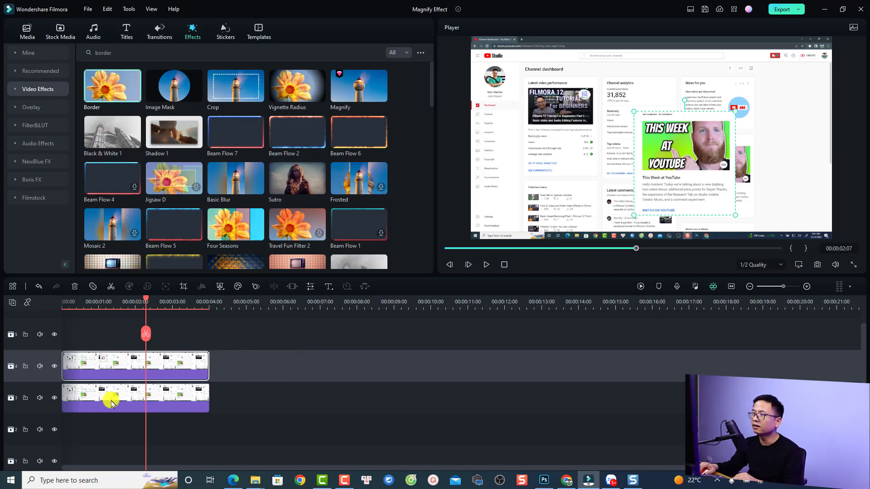
Set both the start and end colors of the Border effect on the cropped track 4 clip to red
double_click(119, 366)
left_click(84, 29)
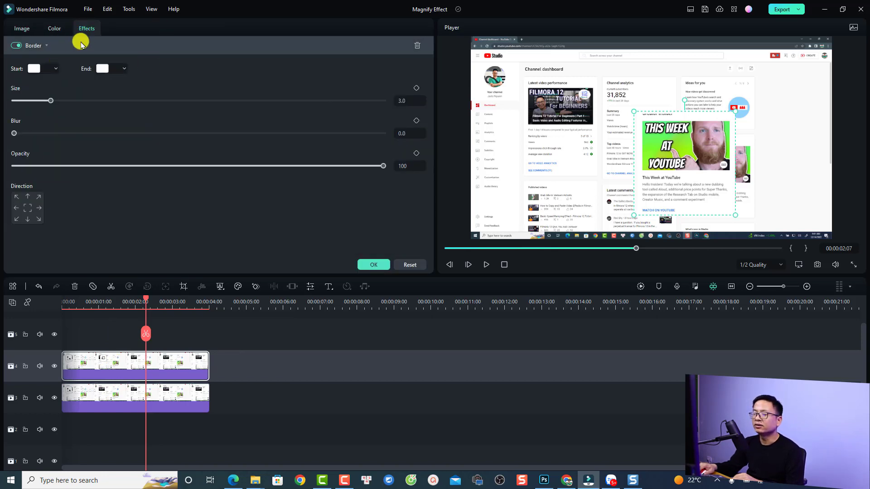
left_click(55, 72)
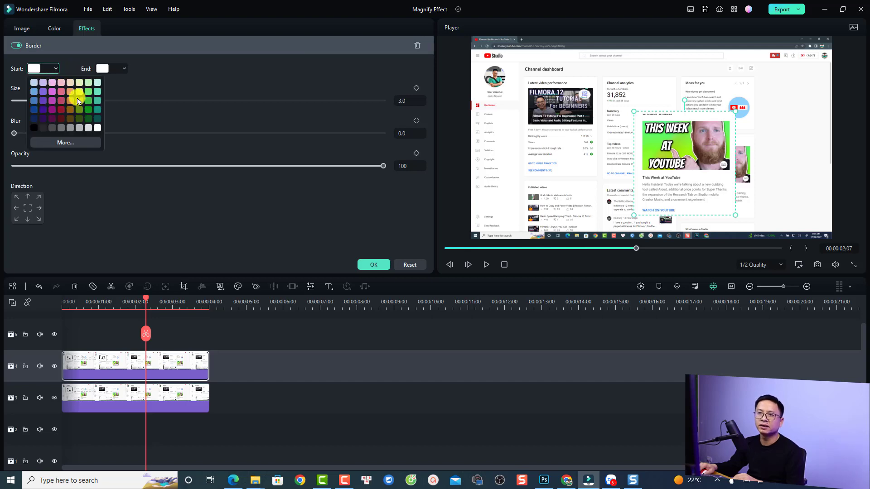
left_click(61, 142)
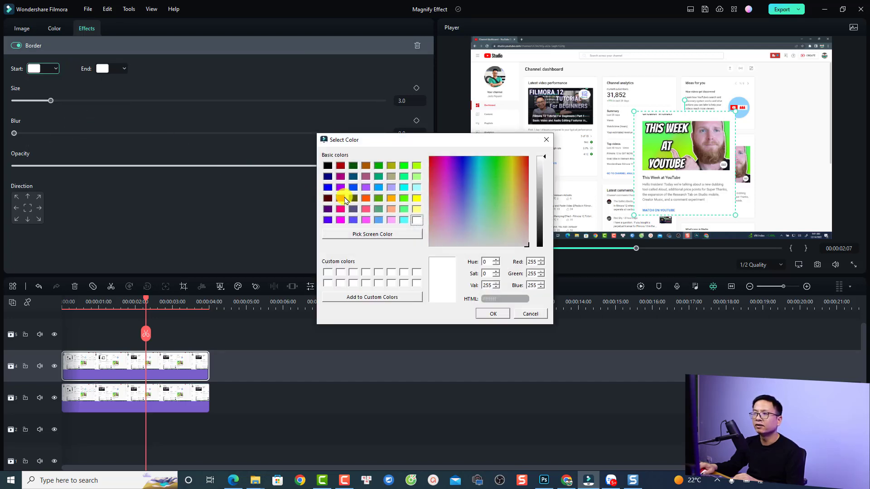
left_click(343, 199)
left_click(493, 314)
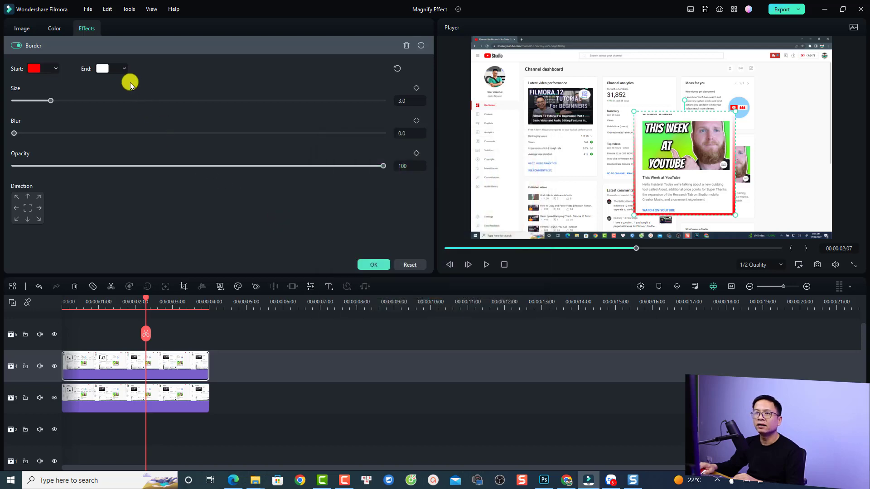
left_click(120, 68)
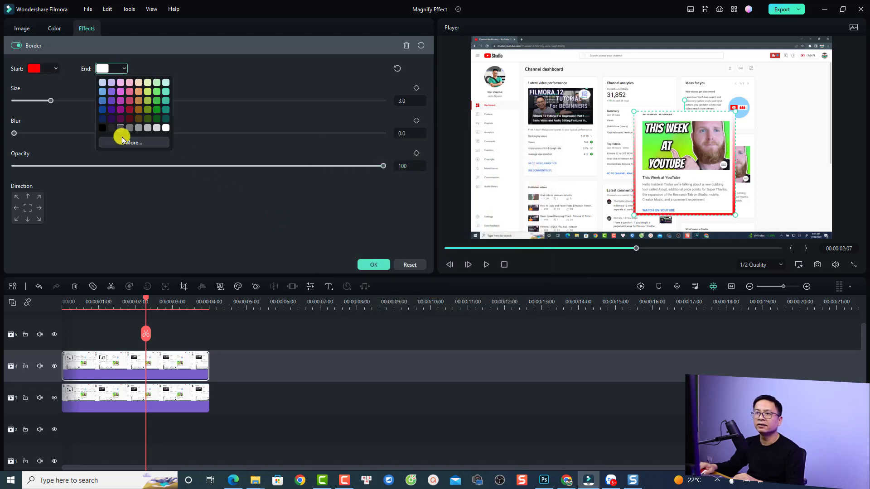
left_click(121, 144)
left_click(342, 199)
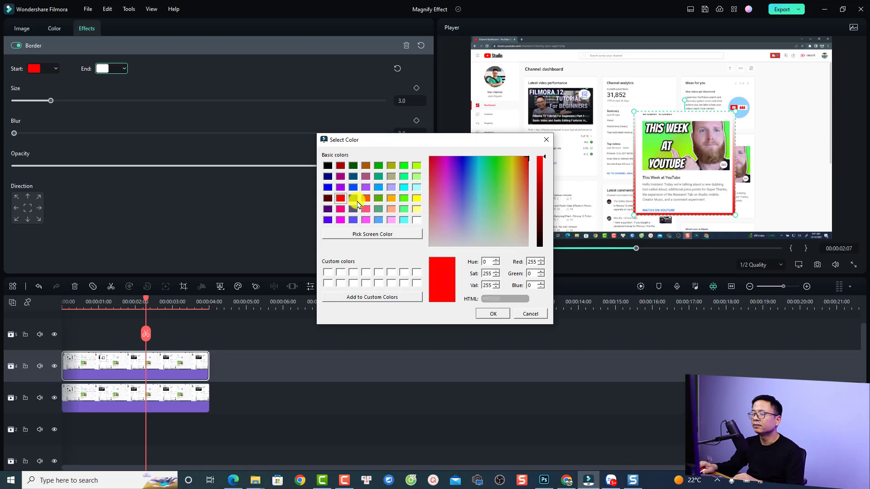
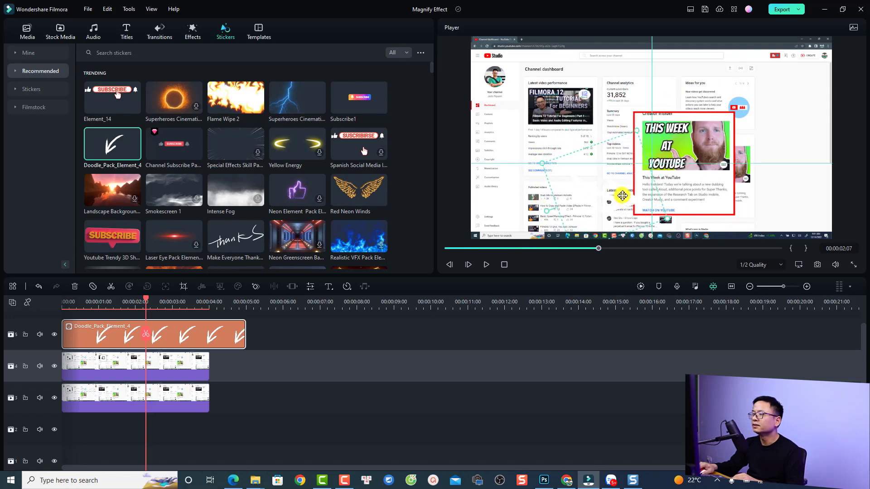
Position the arrow sticker so it points at the enlarged card, and move the sticker and cropped clip up one track to free track 4
left_click_drag(602, 163, 608, 161)
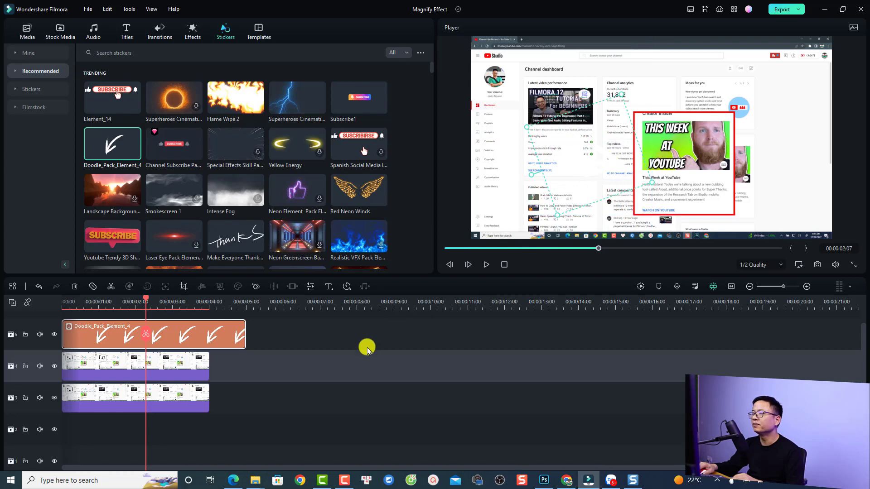
left_click(277, 325)
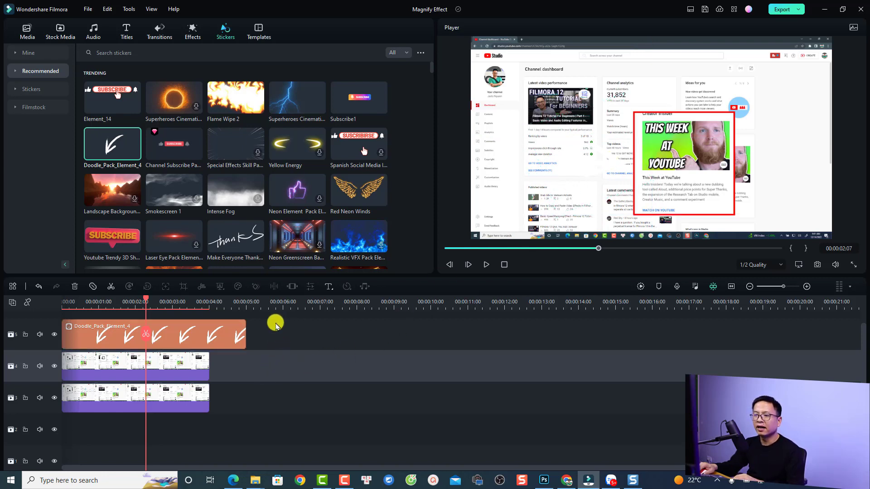
left_click(163, 361)
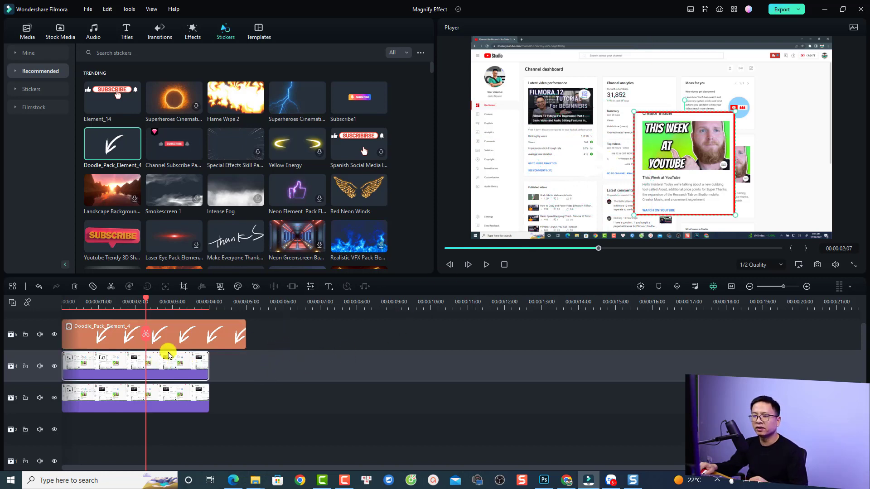
left_click(175, 336, "ctrl")
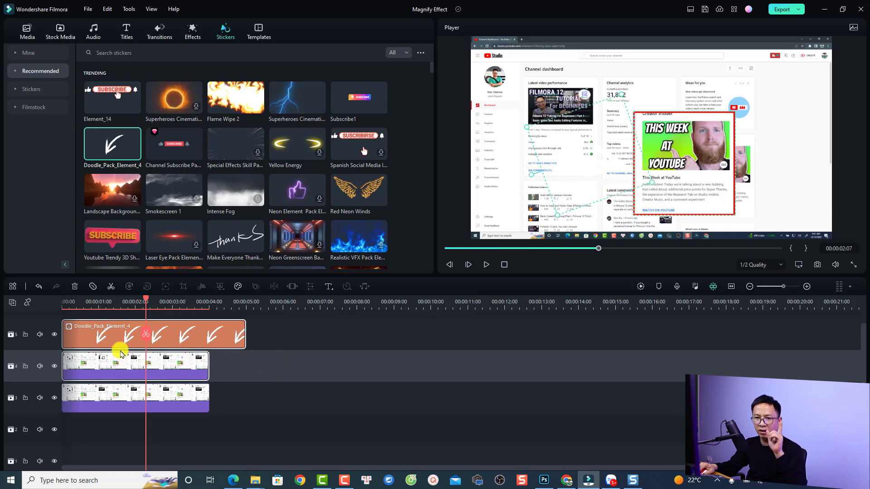
left_click_drag(105, 320, 105, 325)
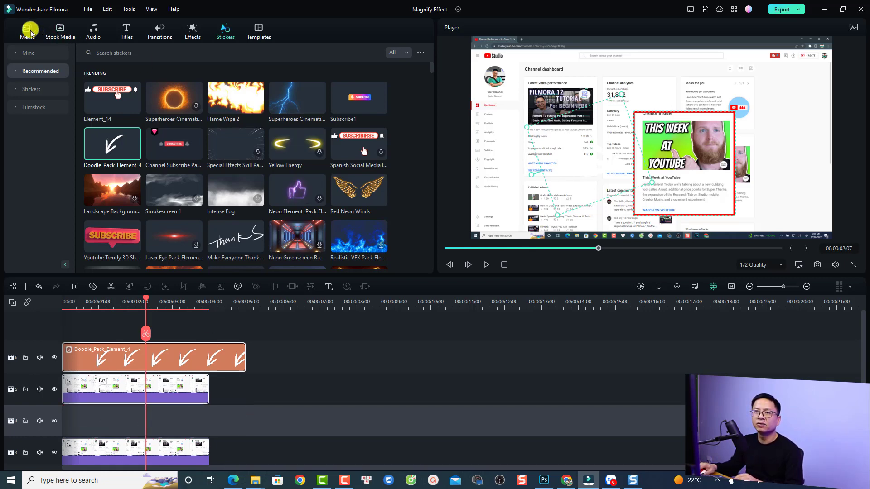
Add the Black solid color to the empty track 4 from the timeline start and lower its opacity to about half
left_click(53, 36)
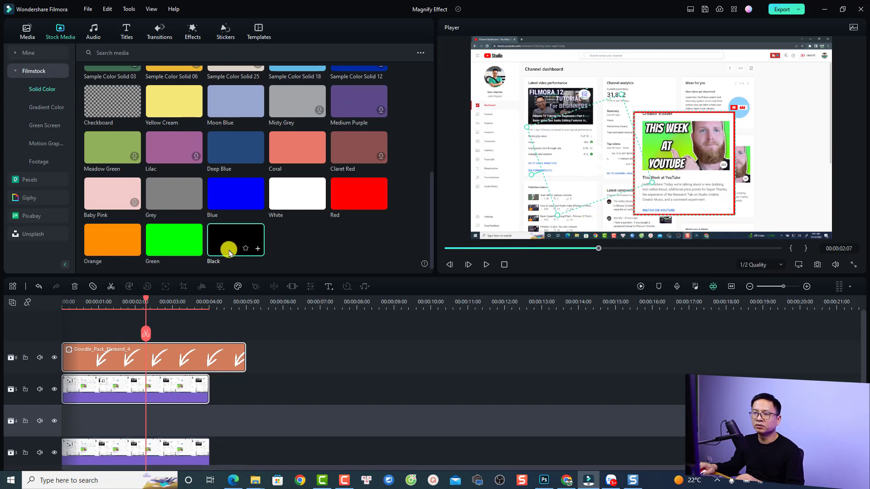
left_click_drag(229, 252, 65, 431)
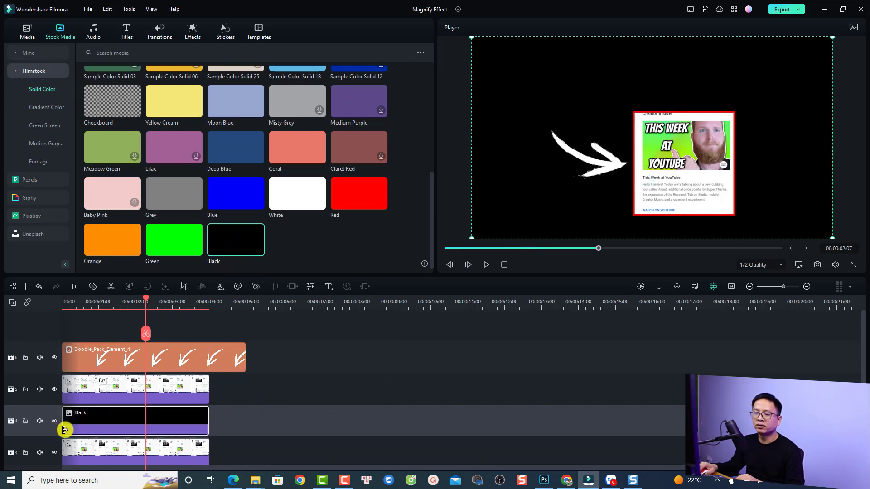
double_click(131, 424)
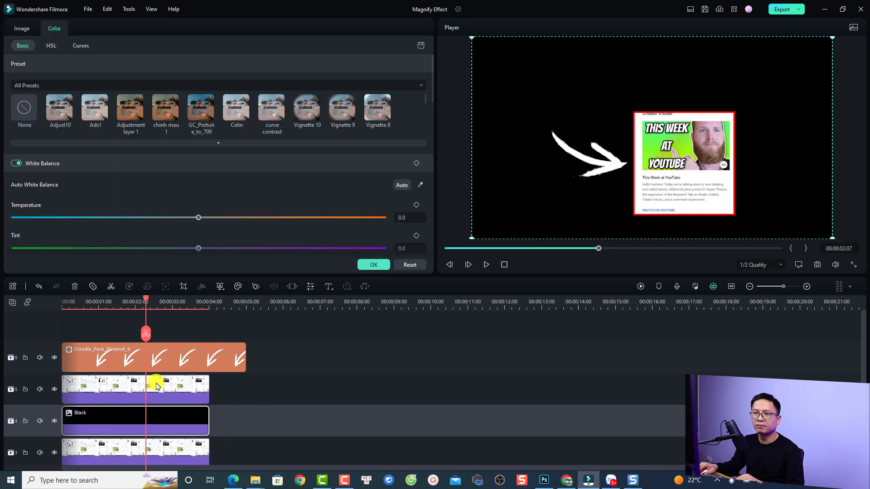
left_click(14, 29)
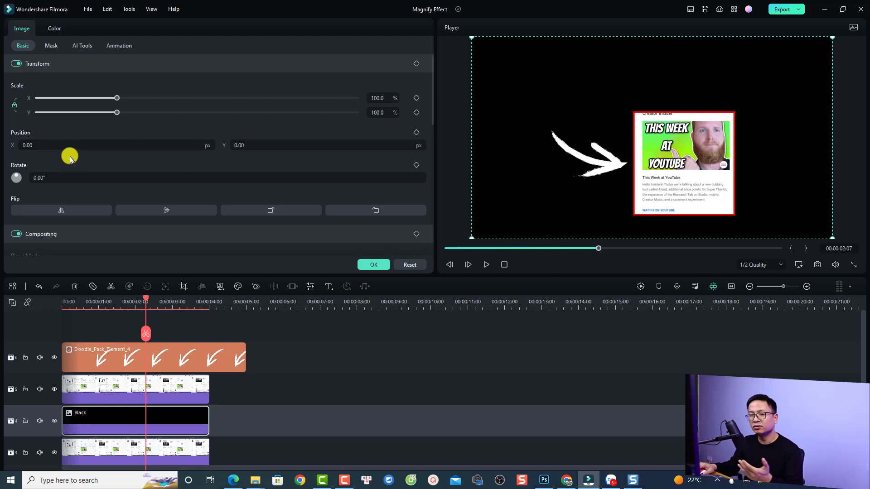
scroll(85, 212, "down", 3)
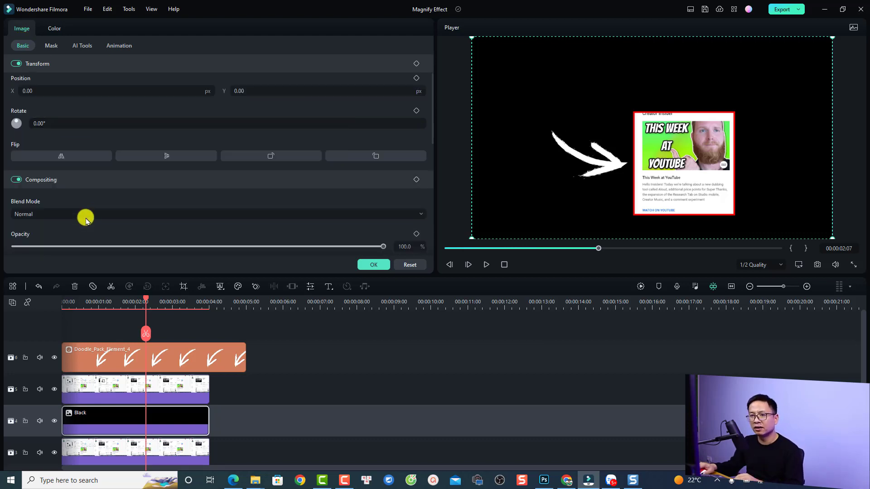
scroll(68, 202, "down", 1)
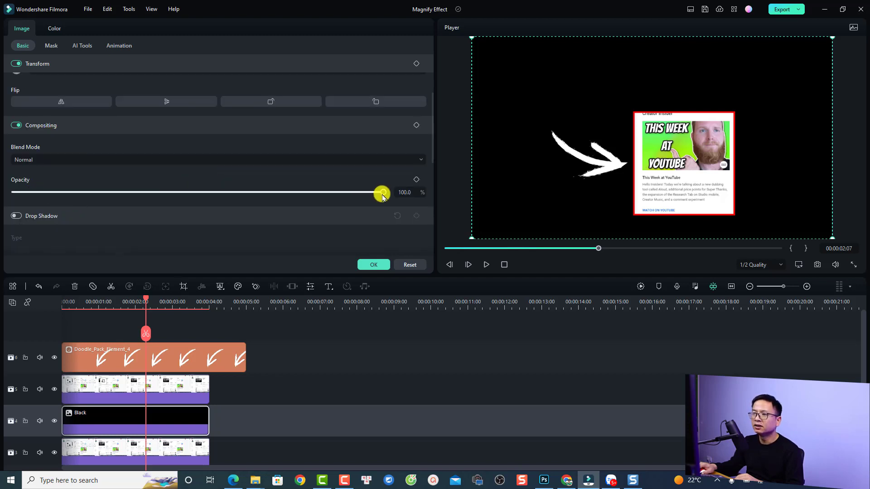
left_click_drag(382, 195, 200, 203)
Shift the three overlay clips to start at about 00:00:01:20, and match the ends of the base clip and arrow sticker to theirs
mouse_move(200, 330)
left_mouse_down()
mouse_move(163, 384)
mouse_move(143, 396)
mouse_move(139, 417)
mouse_move(140, 393)
mouse_move(194, 401)
left_mouse_up()
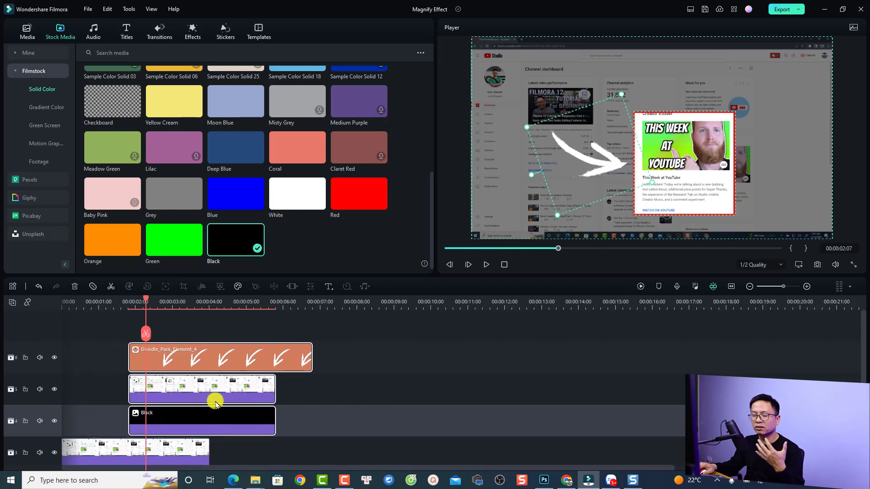
left_click(113, 307)
left_click_drag(209, 453, 278, 456)
left_click_drag(313, 358, 278, 365)
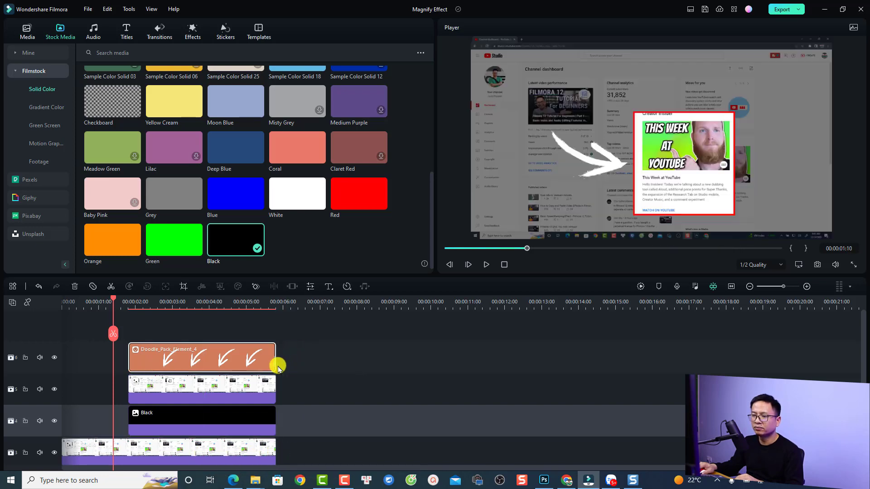
Fit the project in the timeline and play it from the start to preview the magnify effect
key("Home")
key("shift+z")
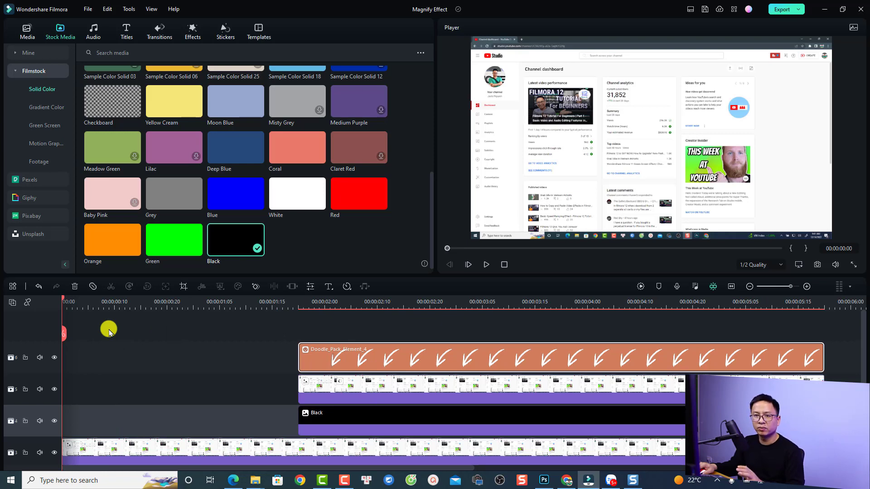
key("space")
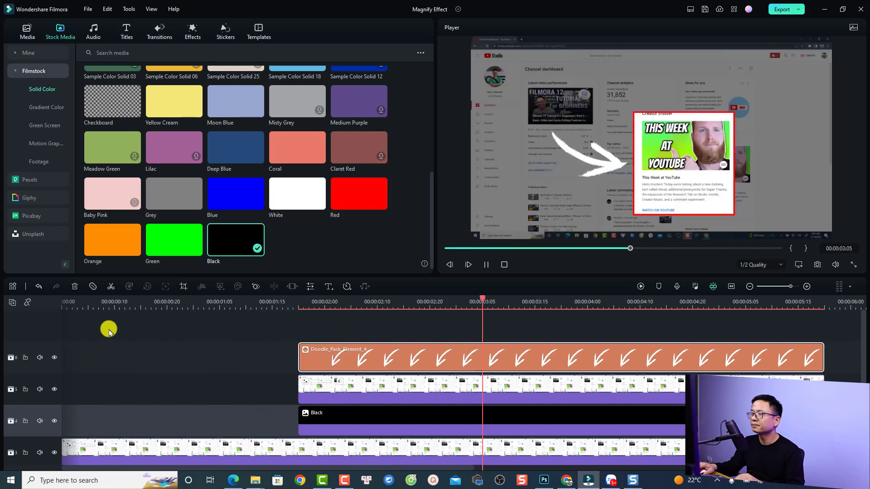
key("space")
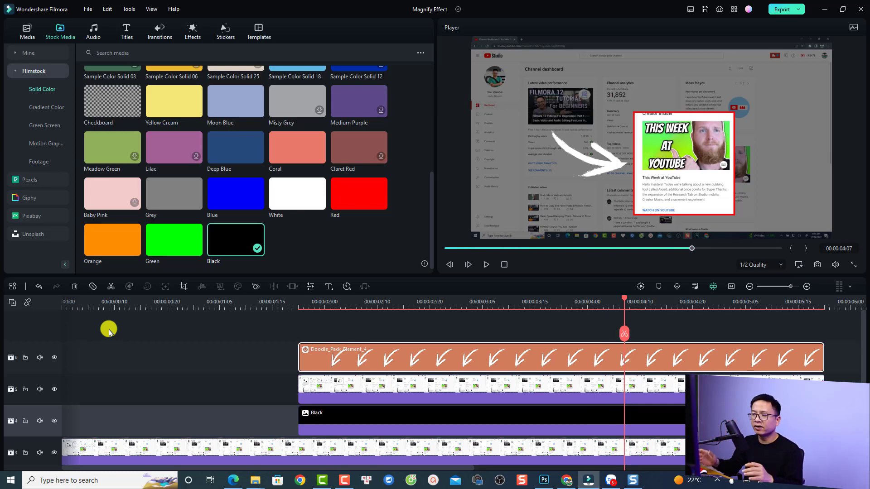
Delete the arrow sticker clip from the timeline
key("ctrl+z")
left_click(534, 363)
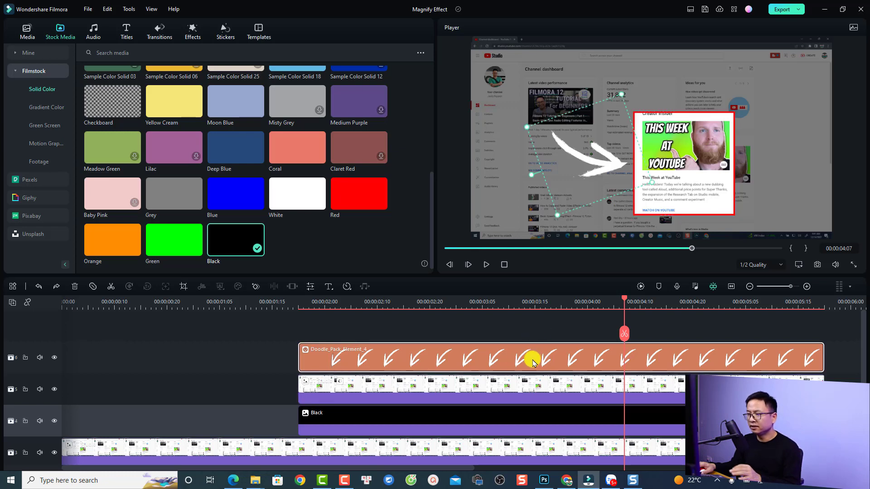
key("Delete")
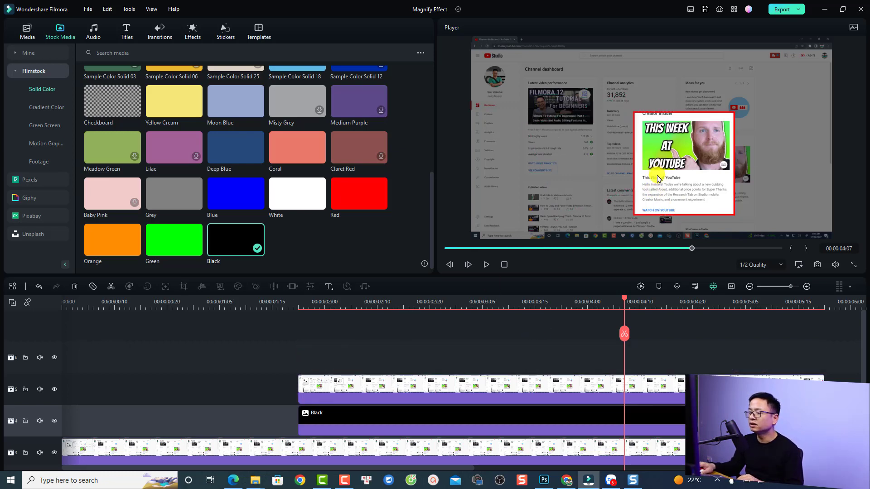
Add a keyframe to the cropped card clip on track 5 at 00:00:02:07
left_click(362, 303)
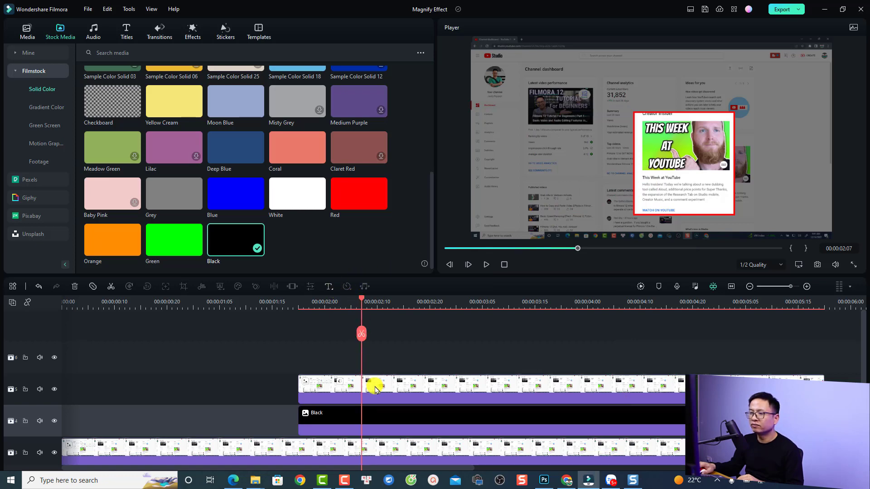
left_click(375, 384)
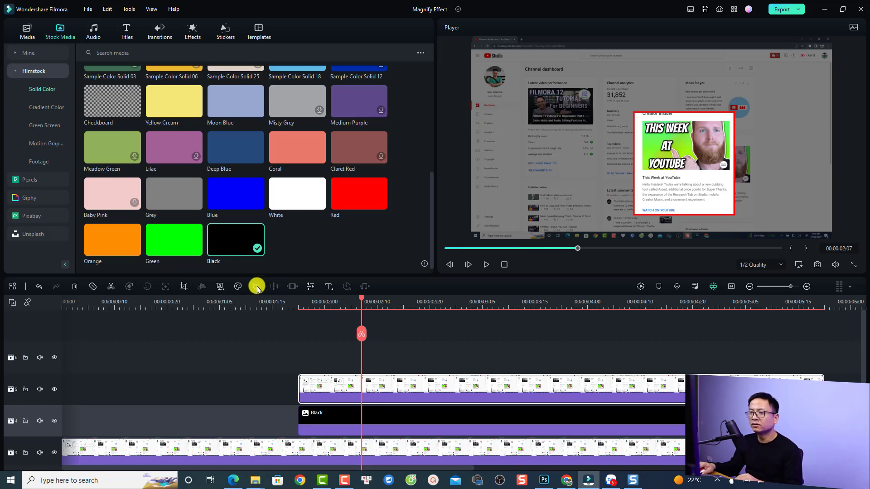
left_click(256, 287)
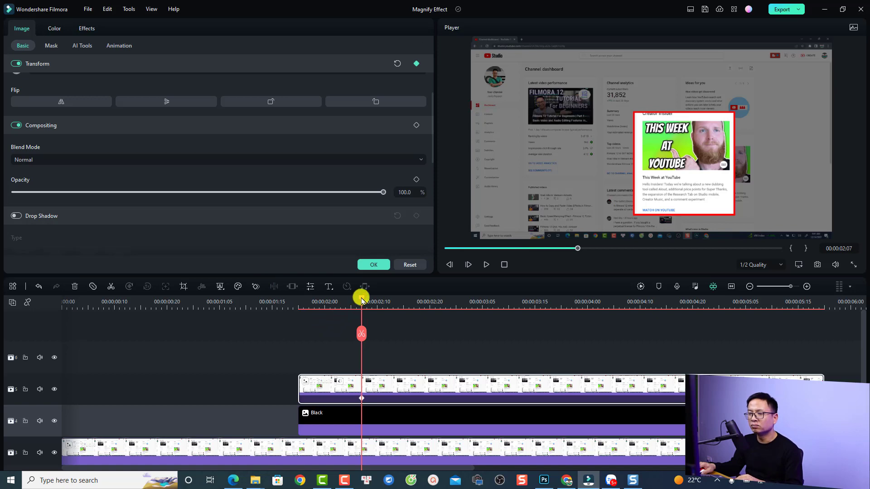
Add a Transform keyframe to the cropped clip at 00:00:01:21 with scale 0% and position X 299.10, Y -143.27, over the original card
left_click_drag(362, 300, 305, 311)
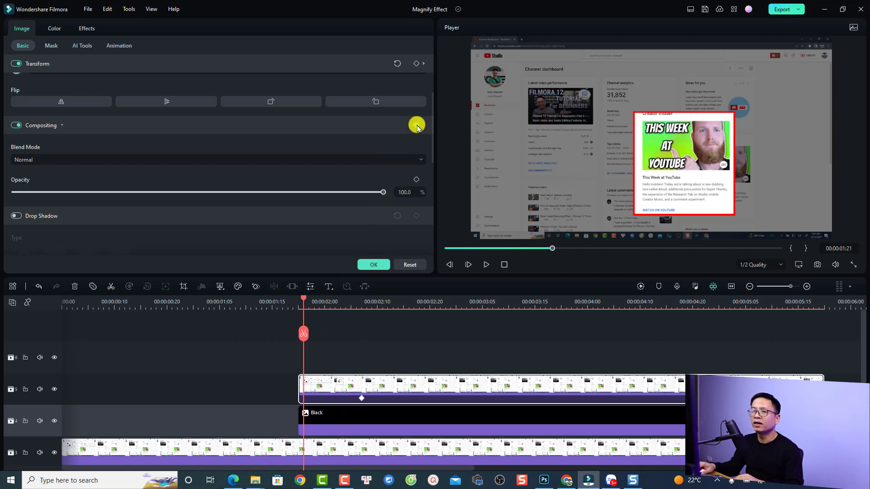
scroll(415, 127, "up", 3)
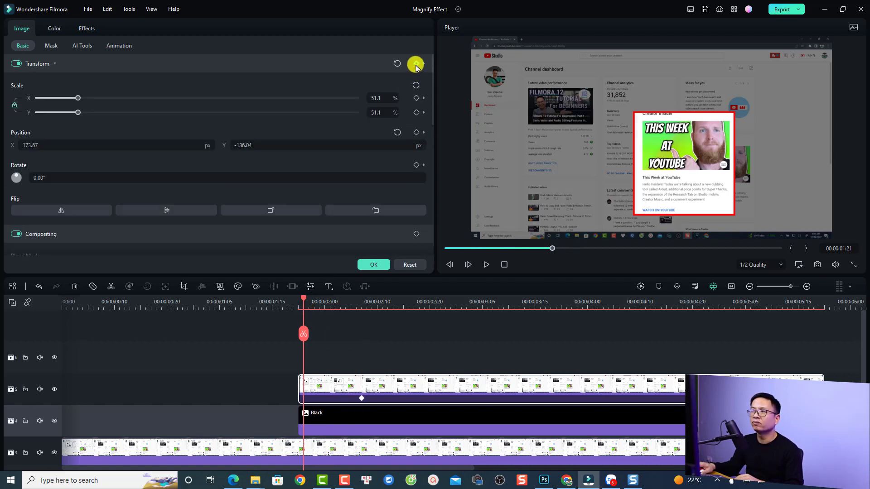
left_click(417, 65)
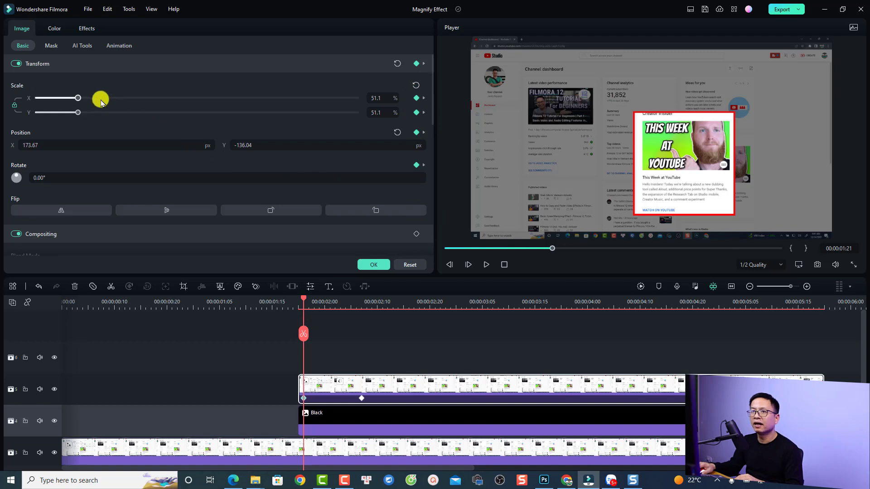
left_click_drag(80, 99, 44, 97)
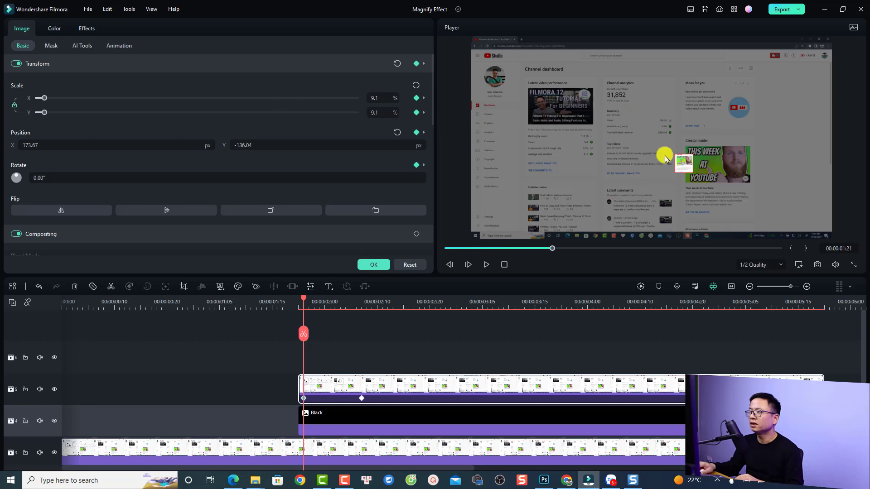
left_click_drag(685, 167, 706, 169)
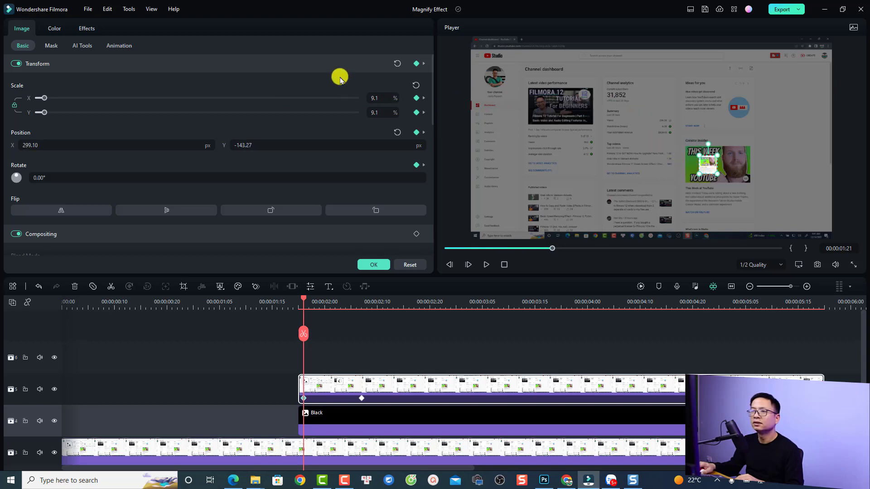
left_click_drag(44, 98, 32, 101)
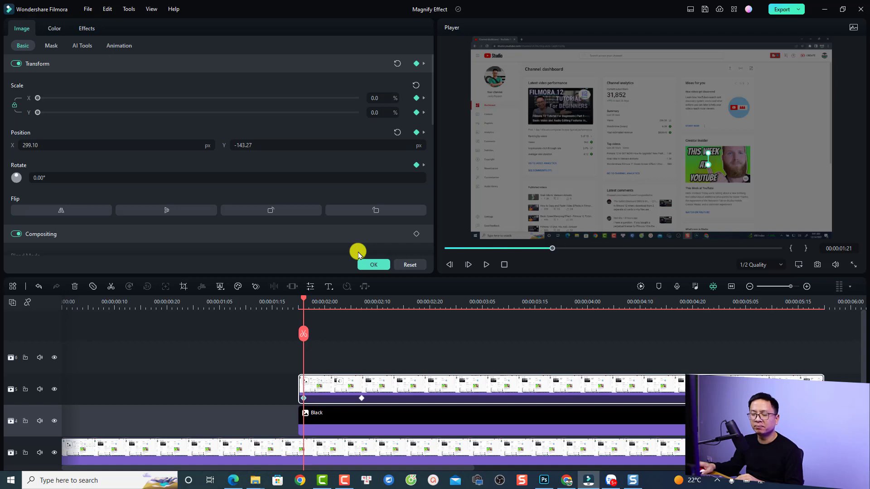
left_click(278, 298)
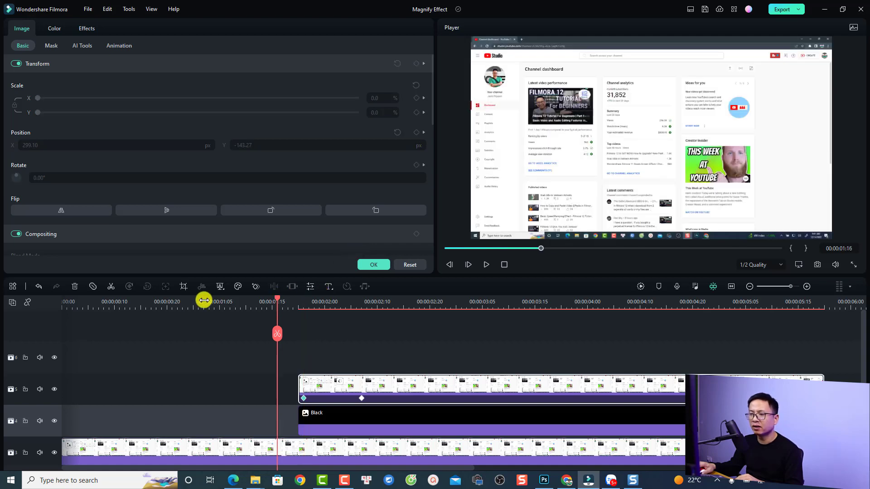
Play the timeline from before the cropped clip starts to preview the card growing out of the page
left_click(187, 299)
key("space")
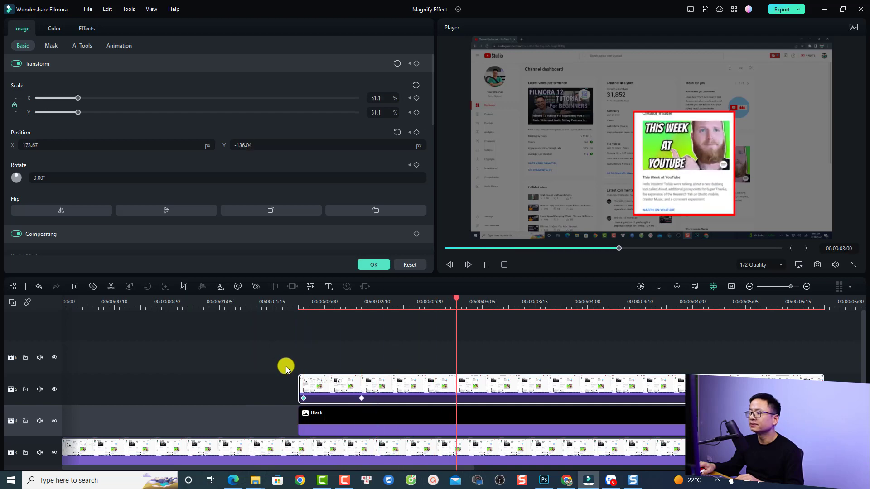
key("space")
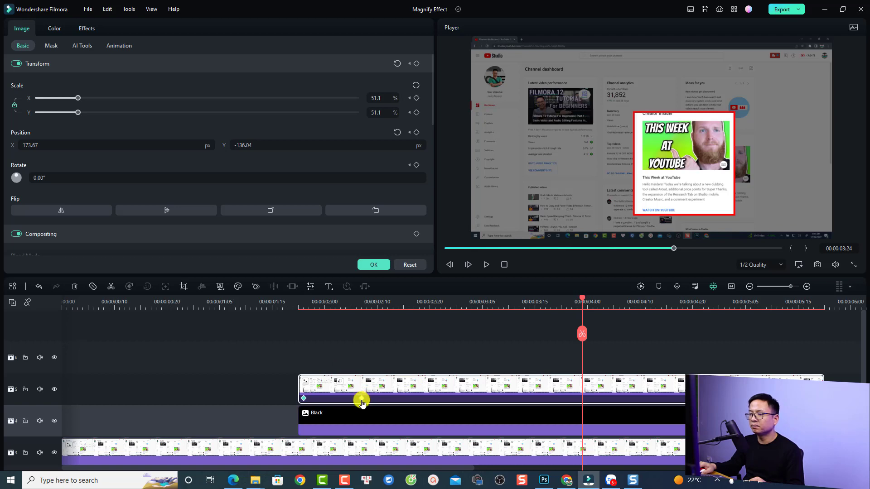
Delete both Transform keyframes and all effects from the cropped card clip on track 5
left_click(361, 400)
left_click_drag(365, 400, 313, 401)
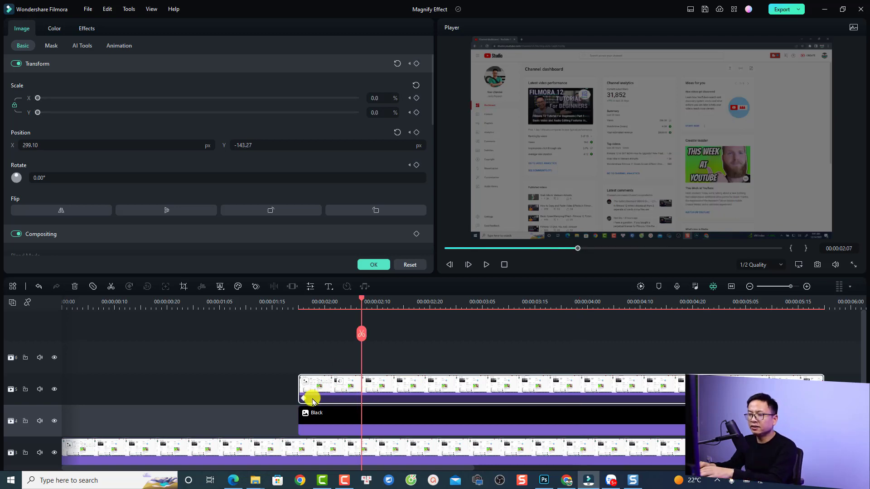
left_click(306, 400)
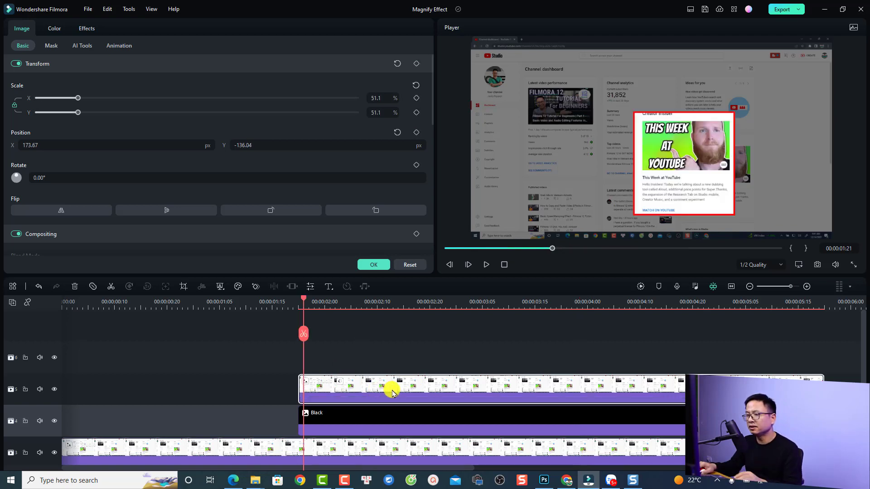
right_click(393, 392)
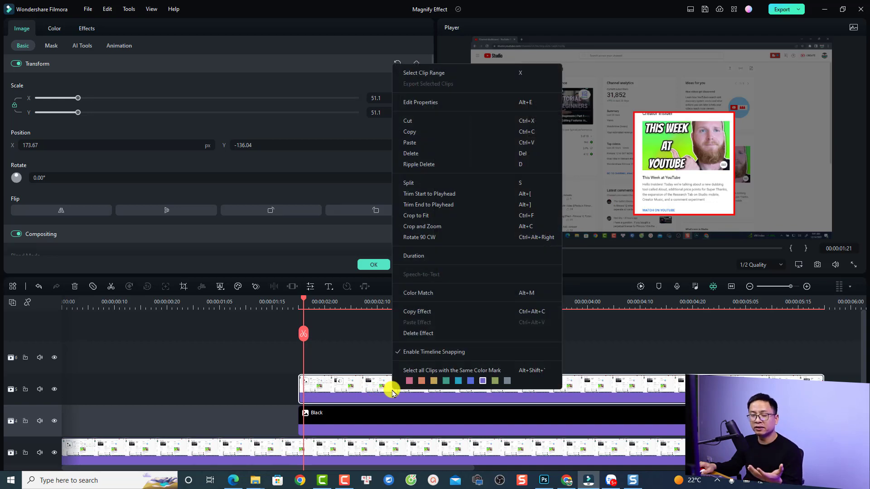
left_click(414, 333)
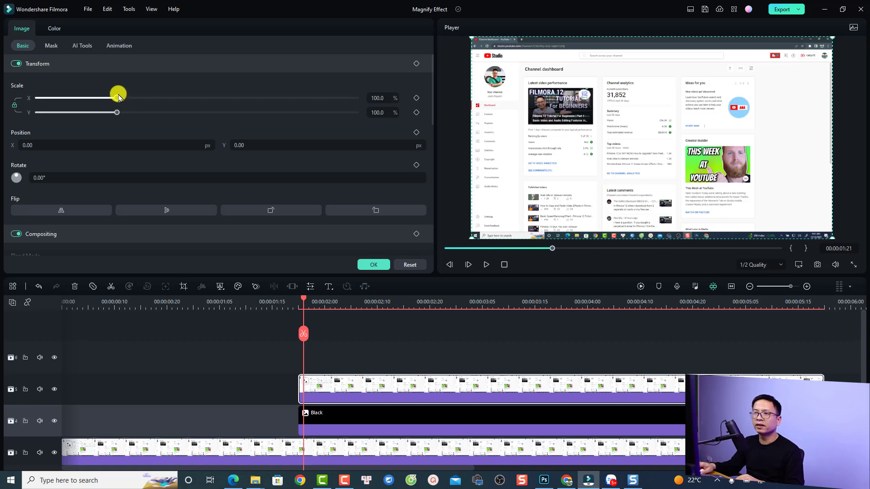
Set the uniform scale of the track 5 clip to 150%
left_click_drag(120, 102, 177, 103)
left_click(377, 99)
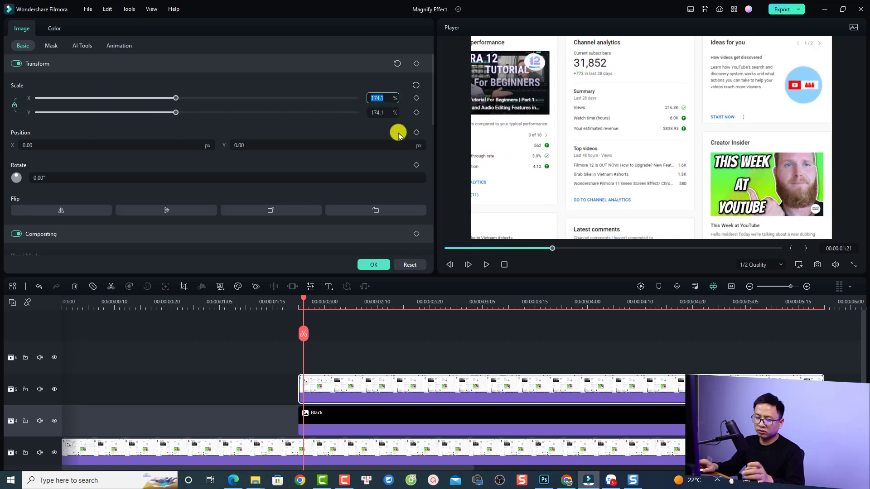
type("150")
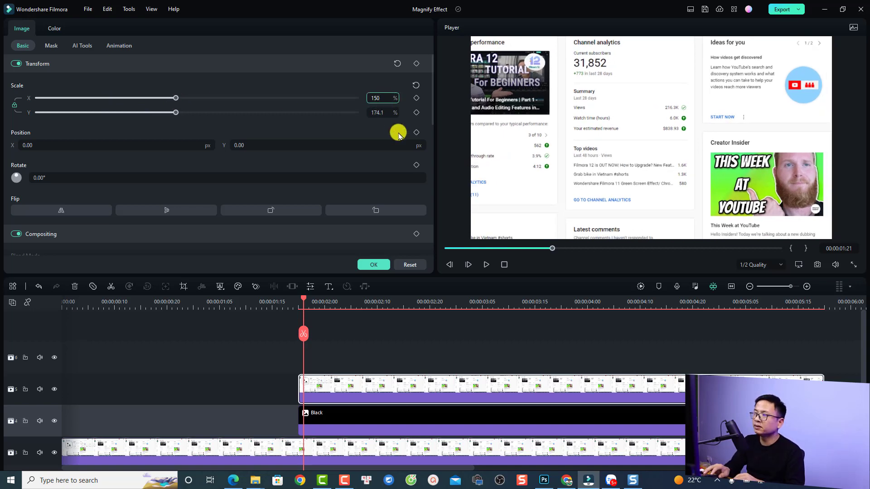
key("Return")
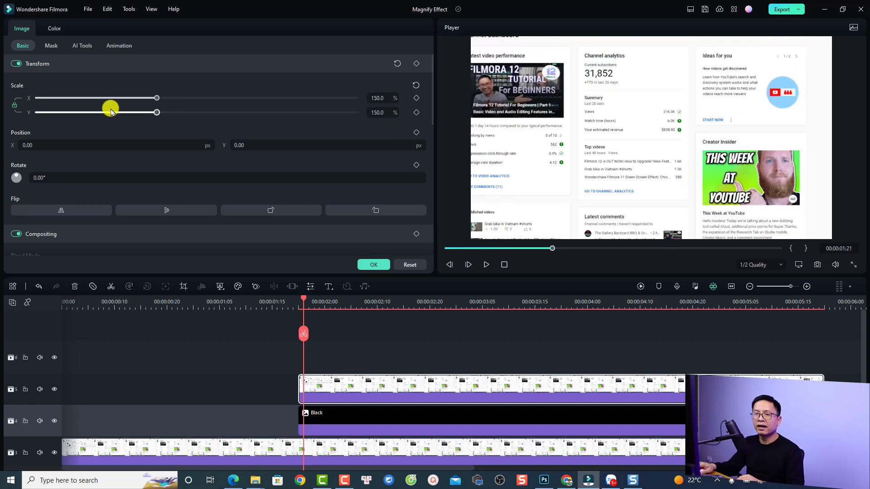
Add a circle mask to the track 5 clip, about 22.3% scale, 26.6% width and 26.8% height, over the Creator Insider thumbnail
left_click(50, 46)
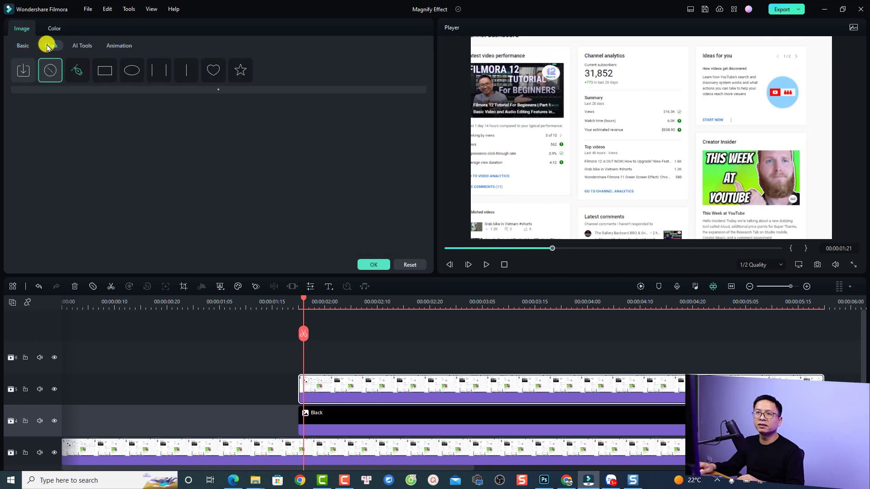
left_click(134, 72)
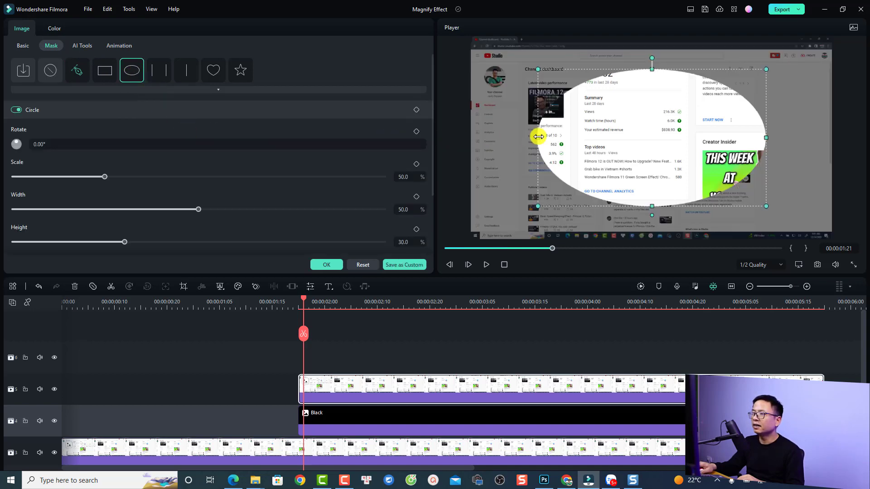
left_click_drag(538, 136, 591, 137)
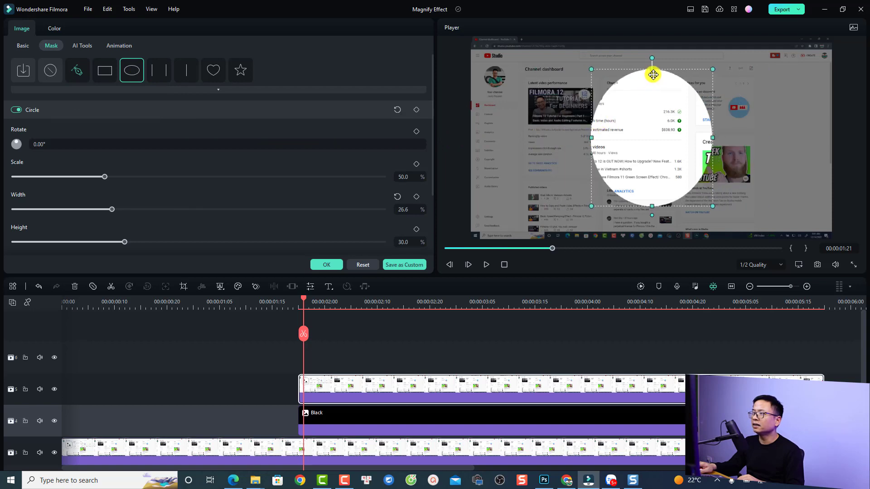
left_click_drag(653, 70, 652, 88)
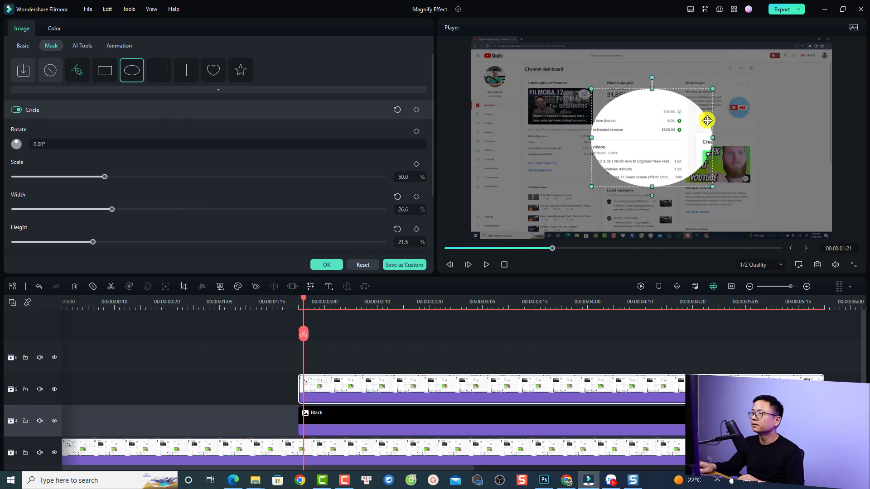
left_click_drag(713, 87, 705, 148)
left_click_drag(702, 143, 703, 143)
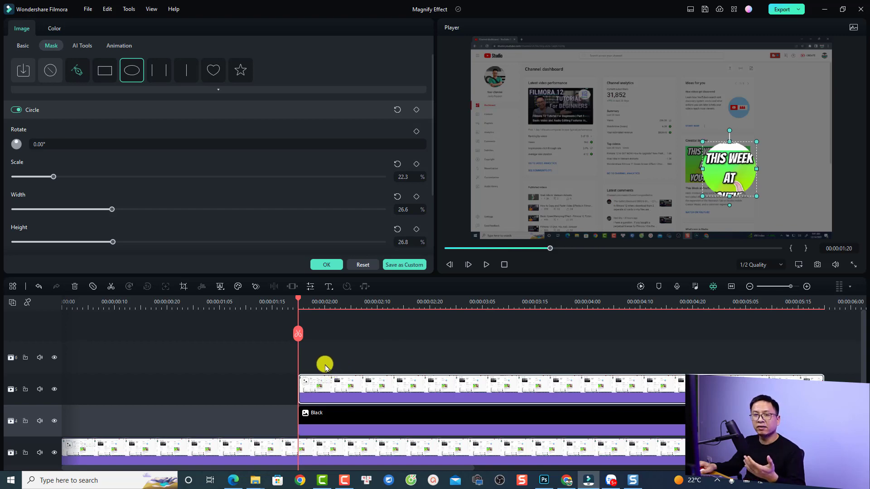
Keyframe the circle mask at 00:00:01:20, and at 00:00:02:09 move it over the current subscribers figure
left_click(416, 110)
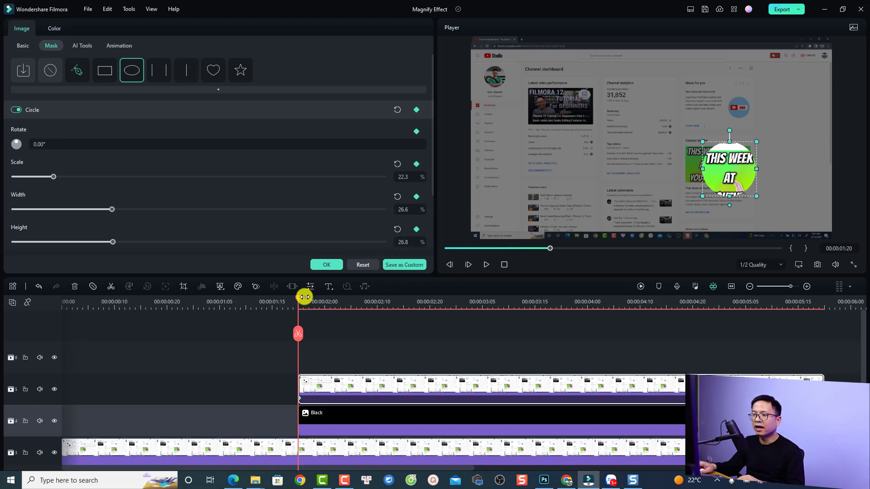
left_click_drag(298, 300, 373, 302)
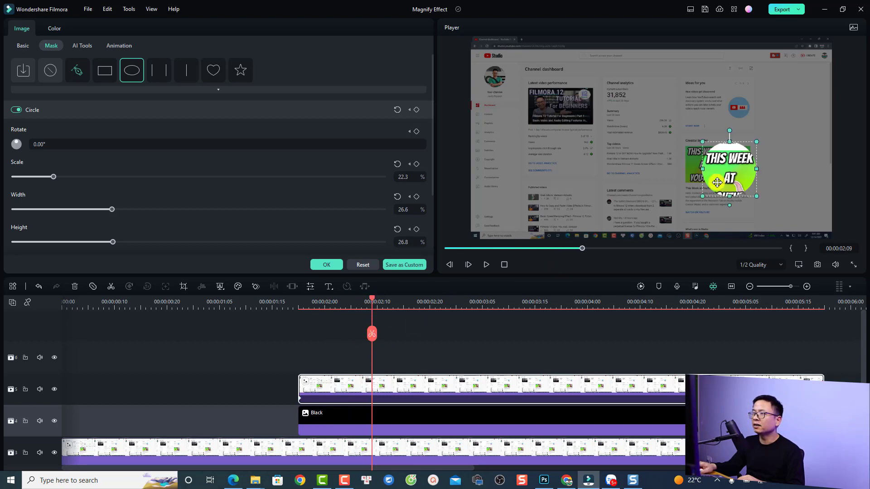
left_click_drag(718, 183, 589, 96)
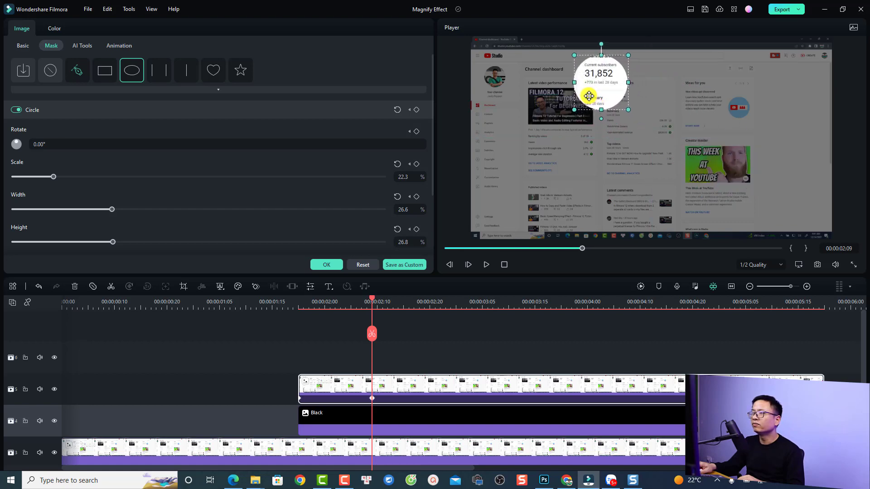
Retime the mask keyframes on the track 5 clip, the first to 00:00:02:02 and the second to 00:00:02:22
left_click(372, 400)
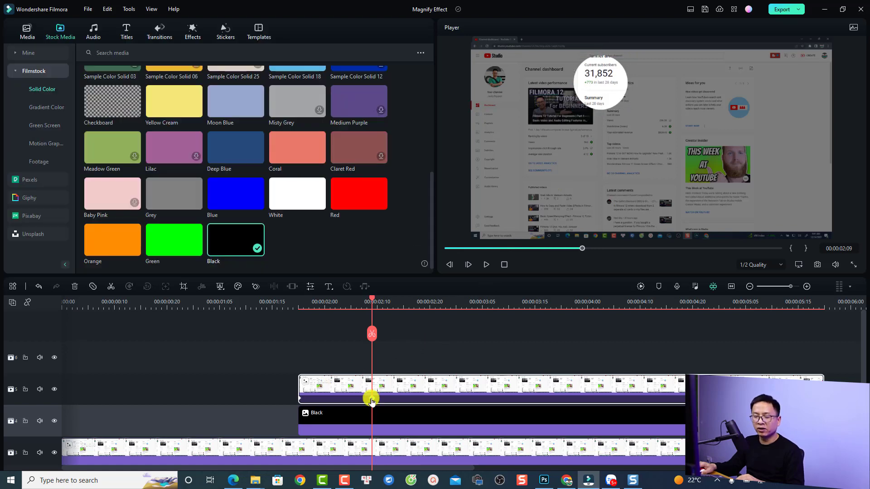
left_click(398, 397)
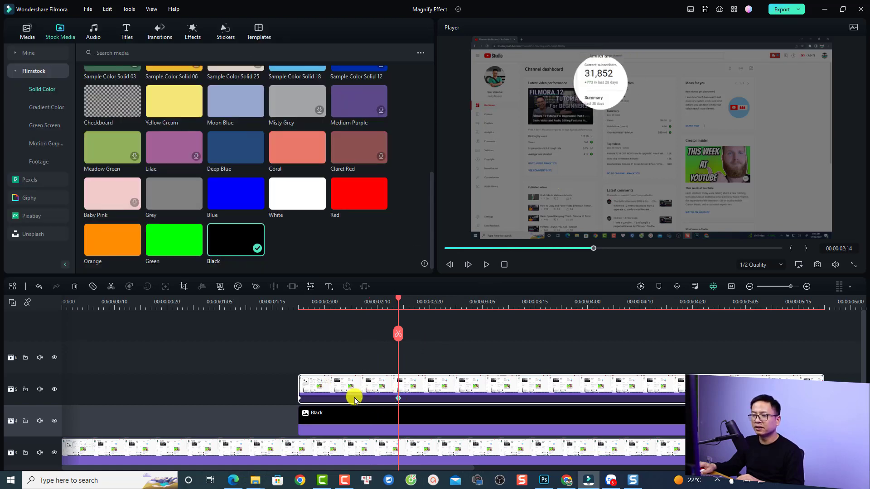
left_click(299, 399)
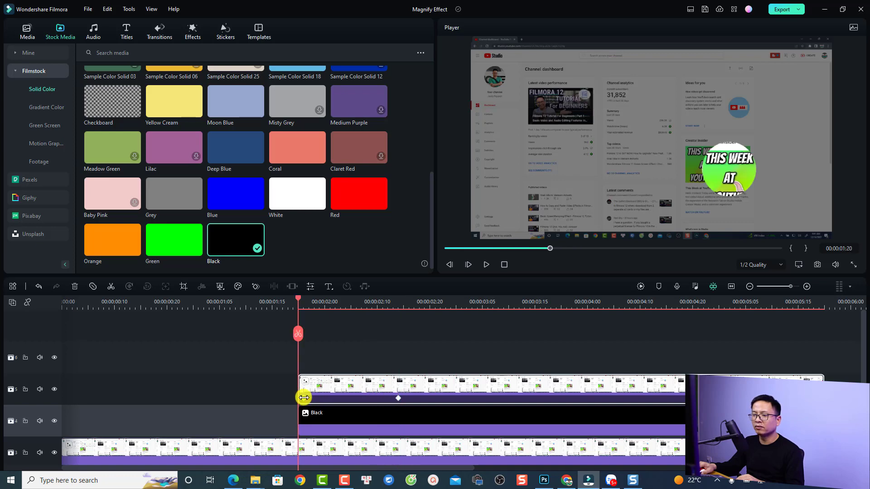
left_click(336, 399)
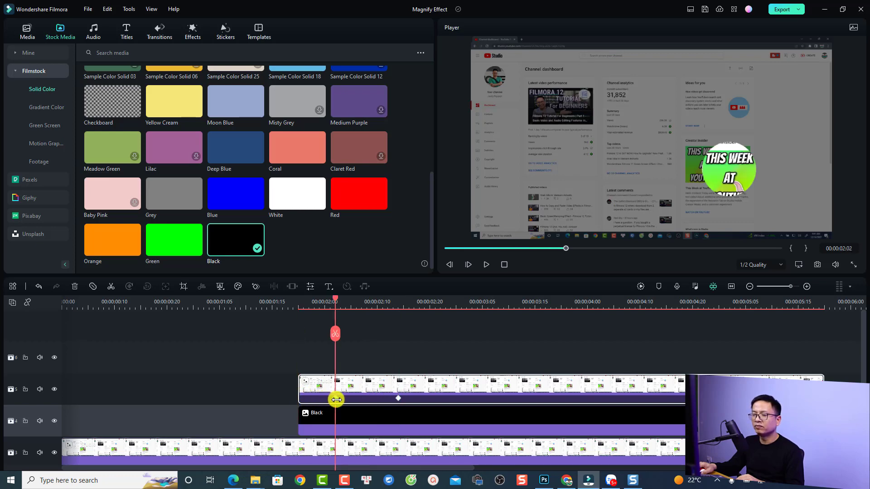
left_click(398, 400)
left_click_drag(440, 400, 440, 398)
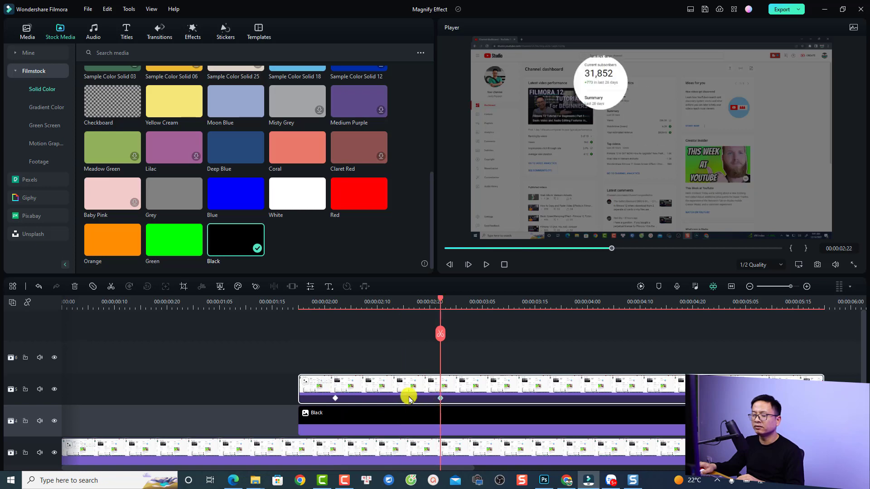
Play the timeline from 00:00:00:16 to preview the moving circular magnifier
left_click(147, 308)
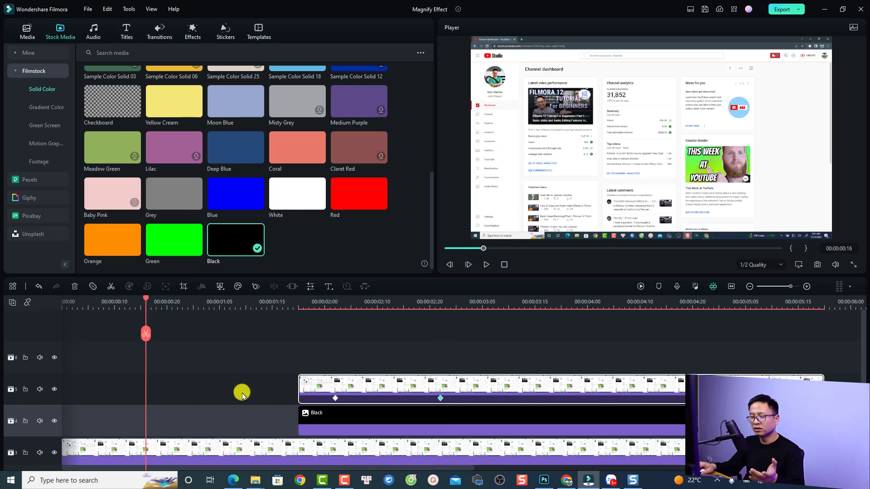
key("space")
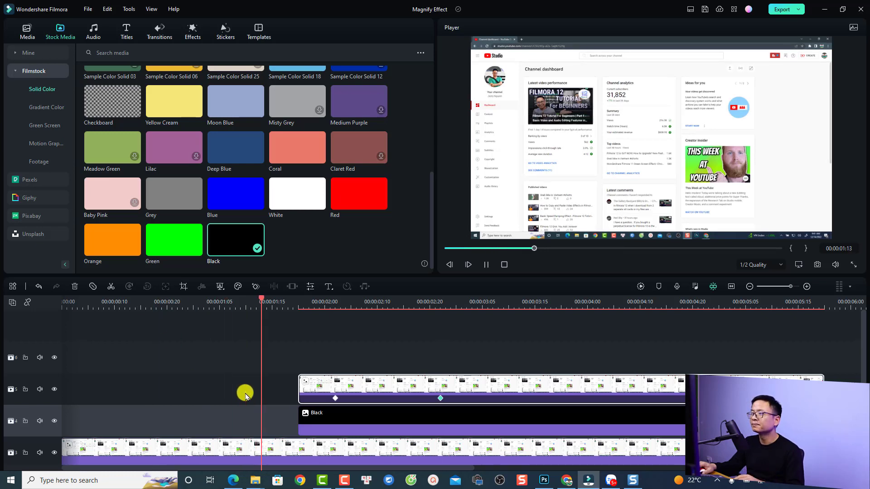